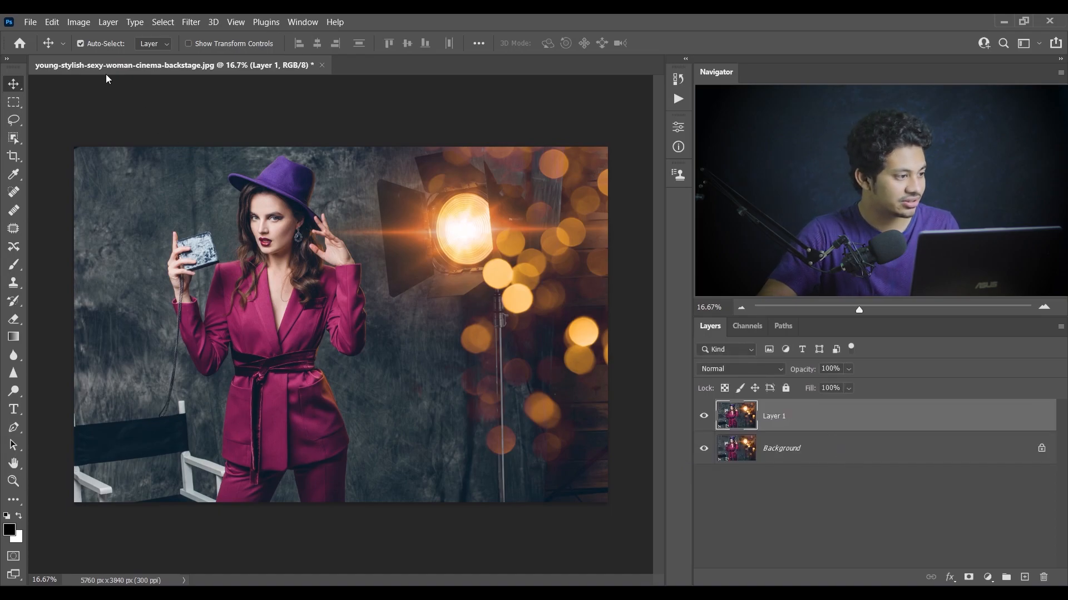
Open Shadows/Highlights for Layer 1 with its extended options, set the shadows amount to 24%, and compare using the preview.
left_click(86, 21)
mouse_move(128, 53)
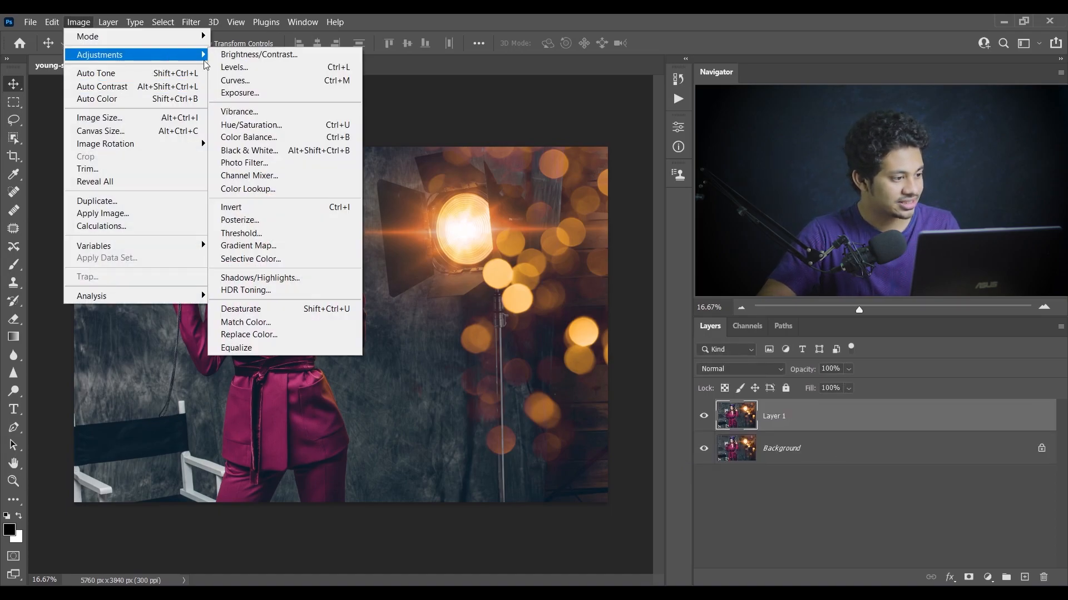
left_click(280, 278)
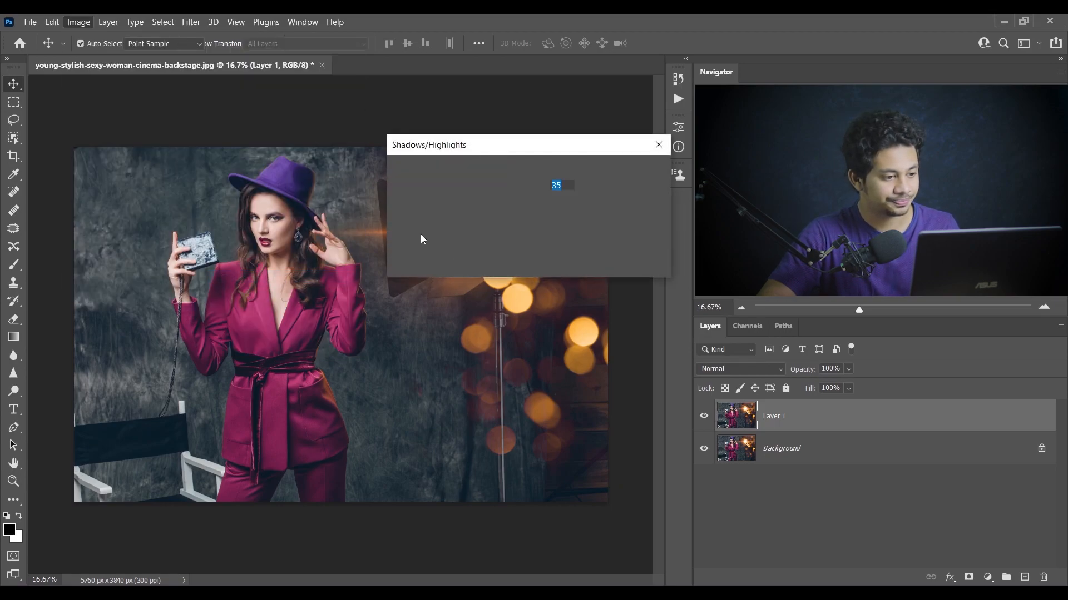
left_click_drag(526, 145, 487, 80)
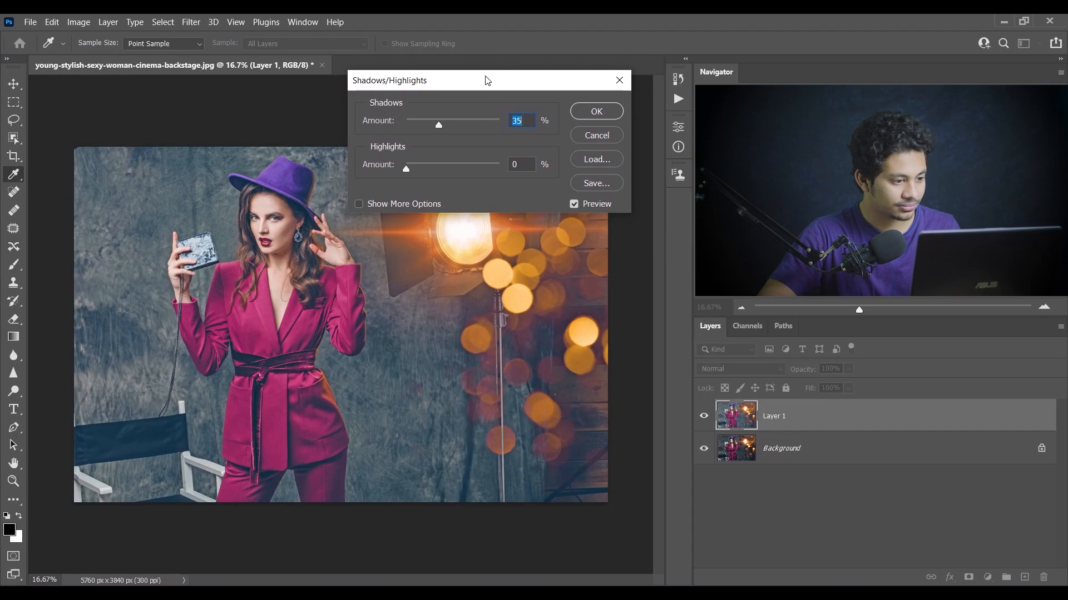
left_click(364, 203)
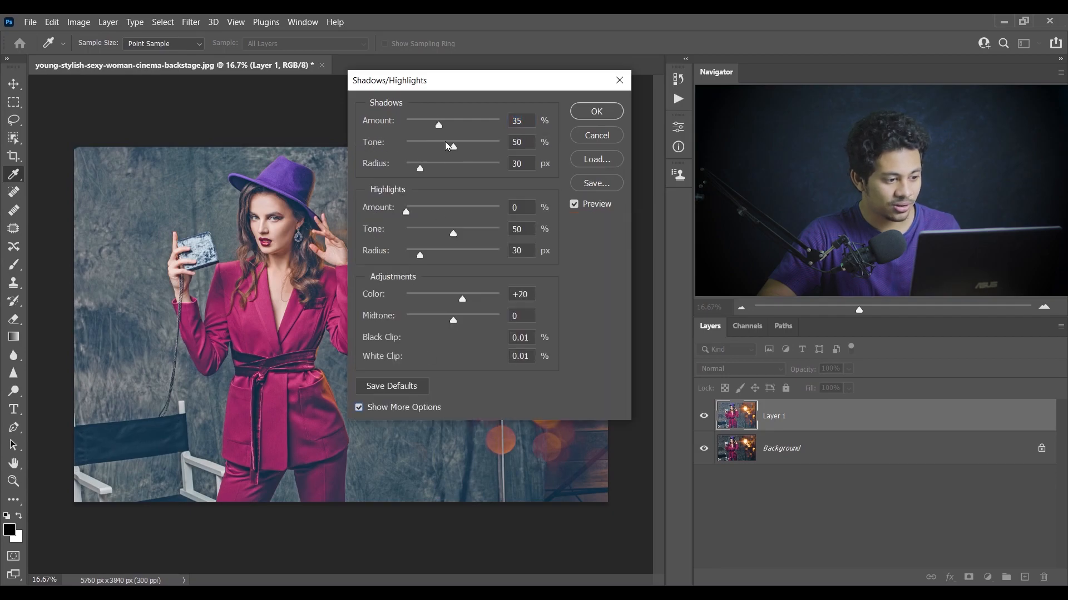
left_click_drag(436, 90, 445, 115)
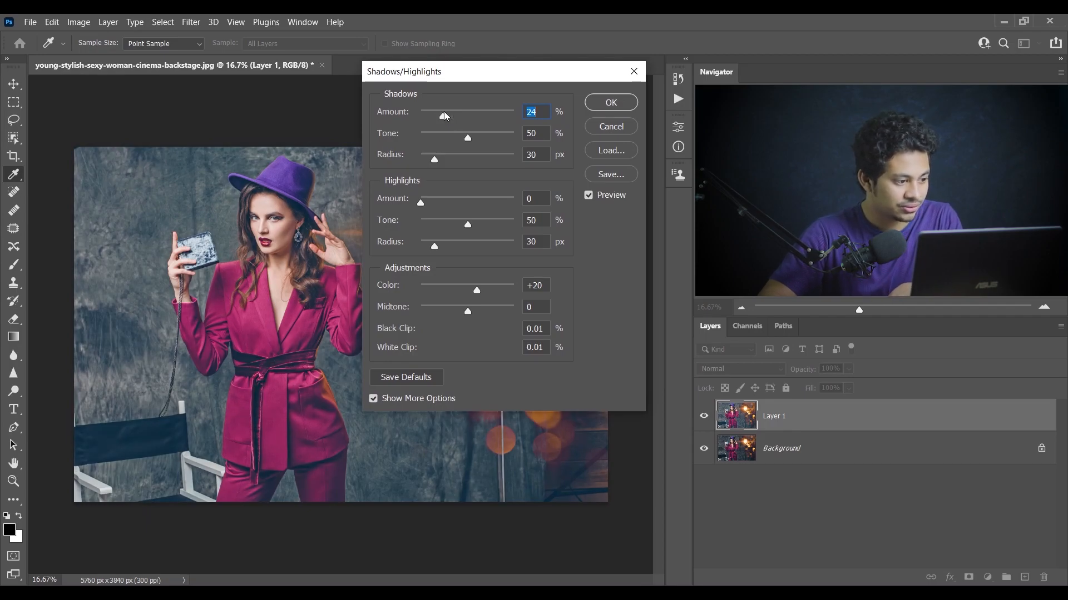
left_click_drag(445, 115, 447, 114)
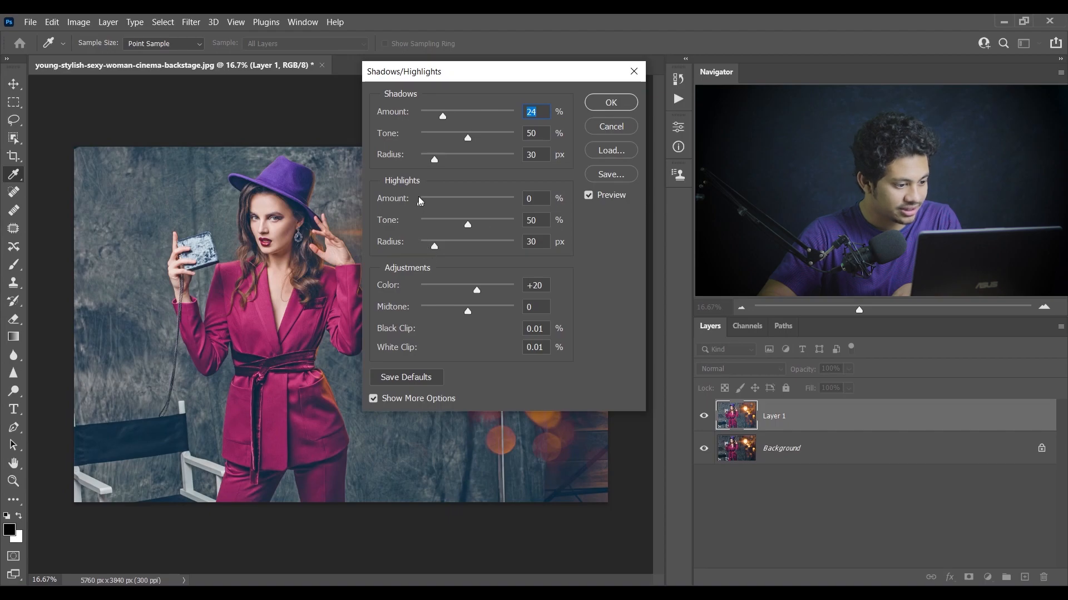
left_click(588, 195)
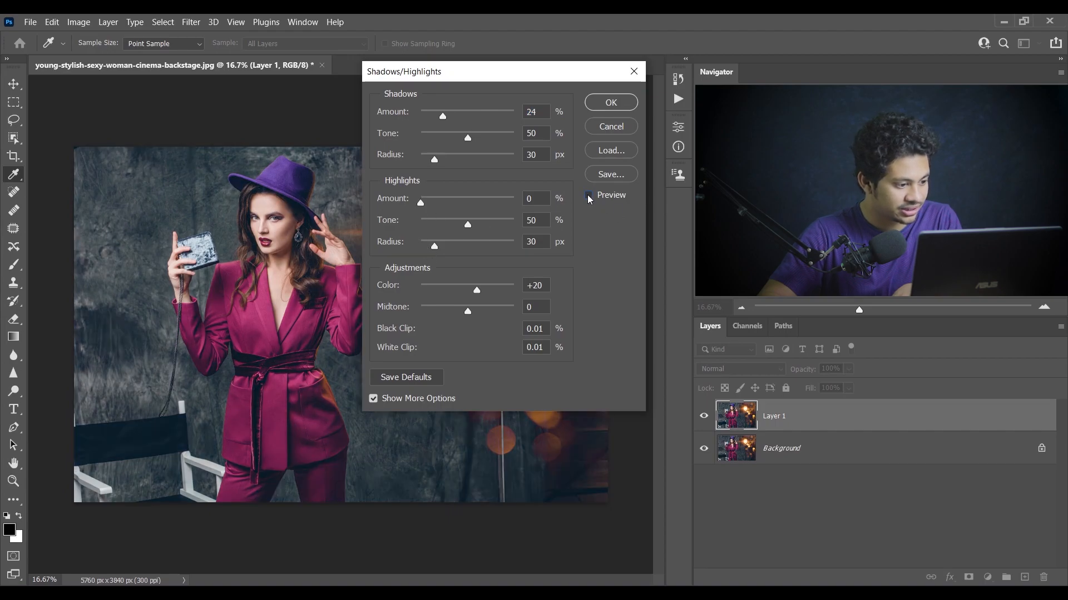
left_click(588, 196)
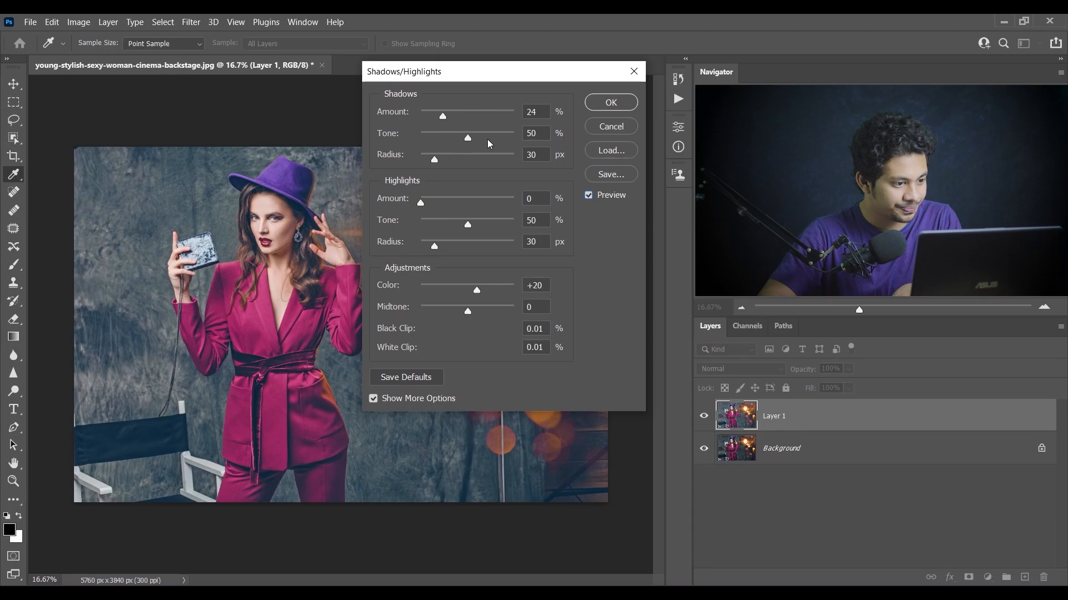
Set the highlights amount to 7%, apply the adjustment, and compare the image with Layer 1 hidden and shown.
left_click(432, 203)
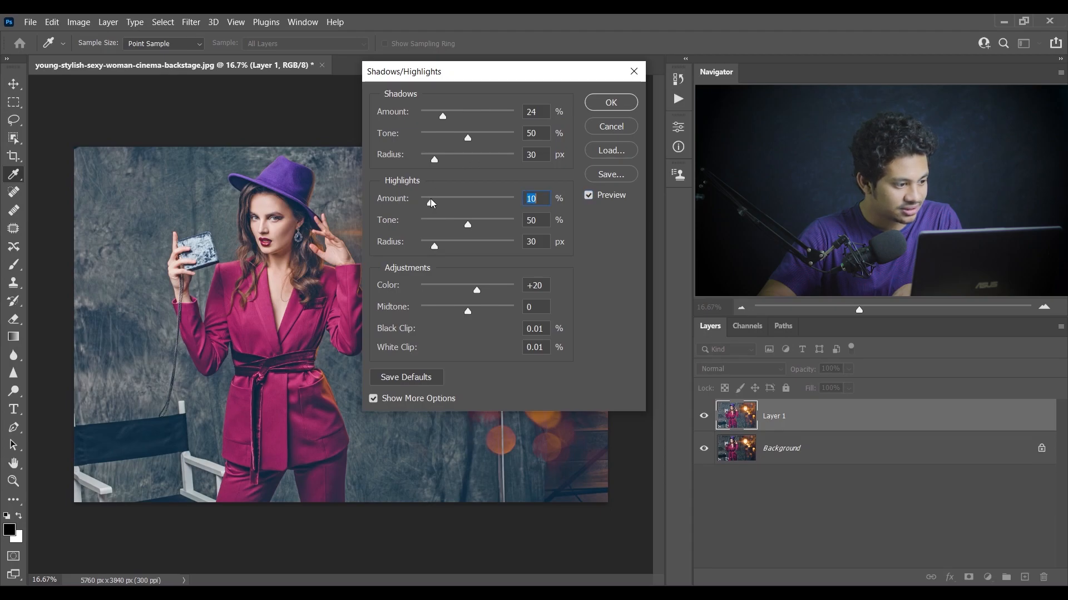
left_click_drag(432, 202, 428, 202)
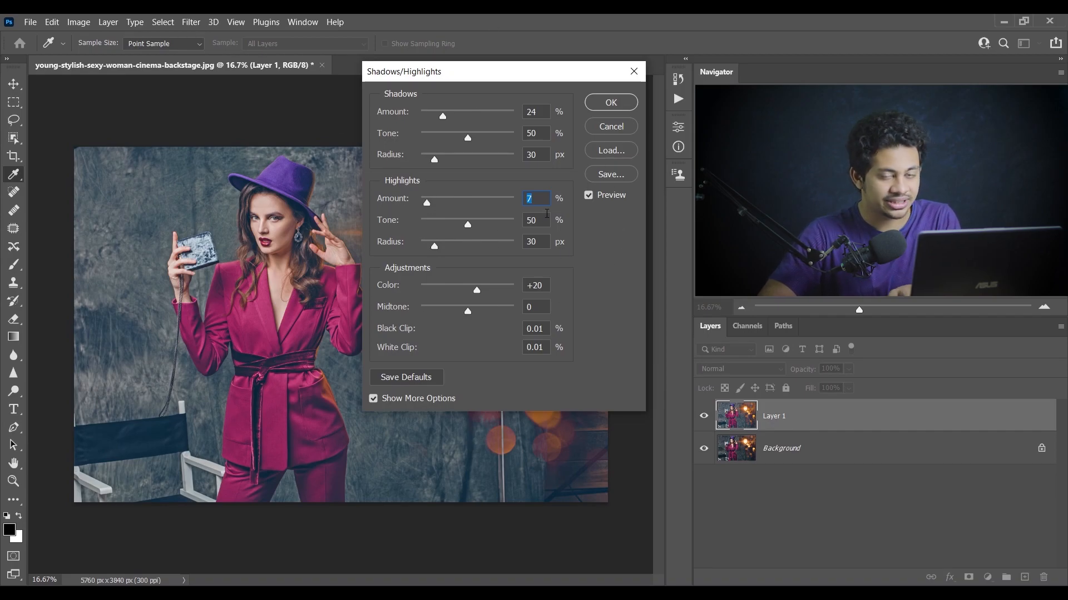
left_click(611, 103)
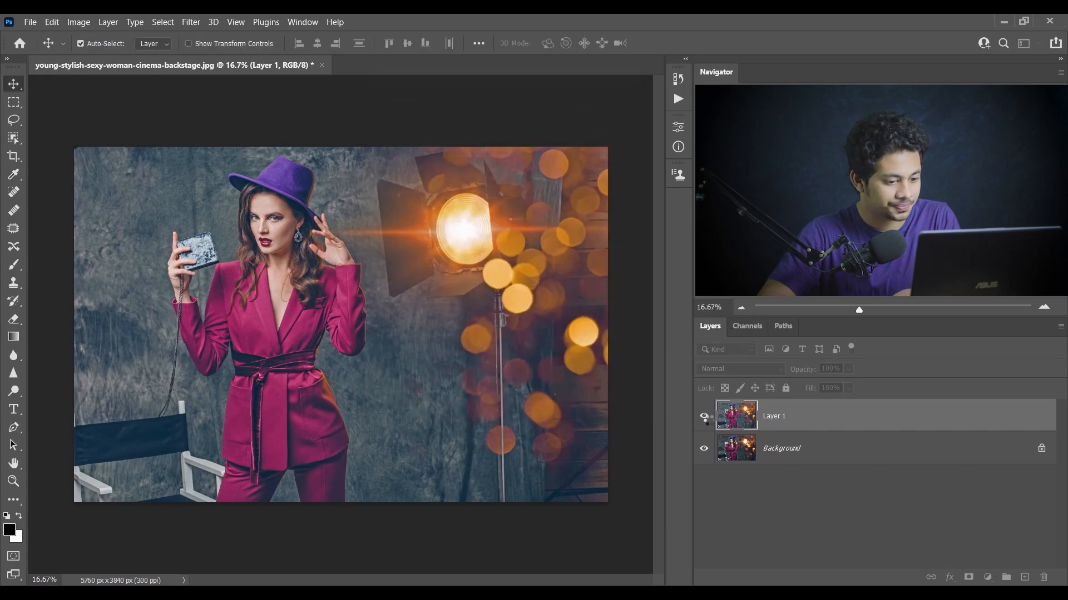
left_click(703, 417)
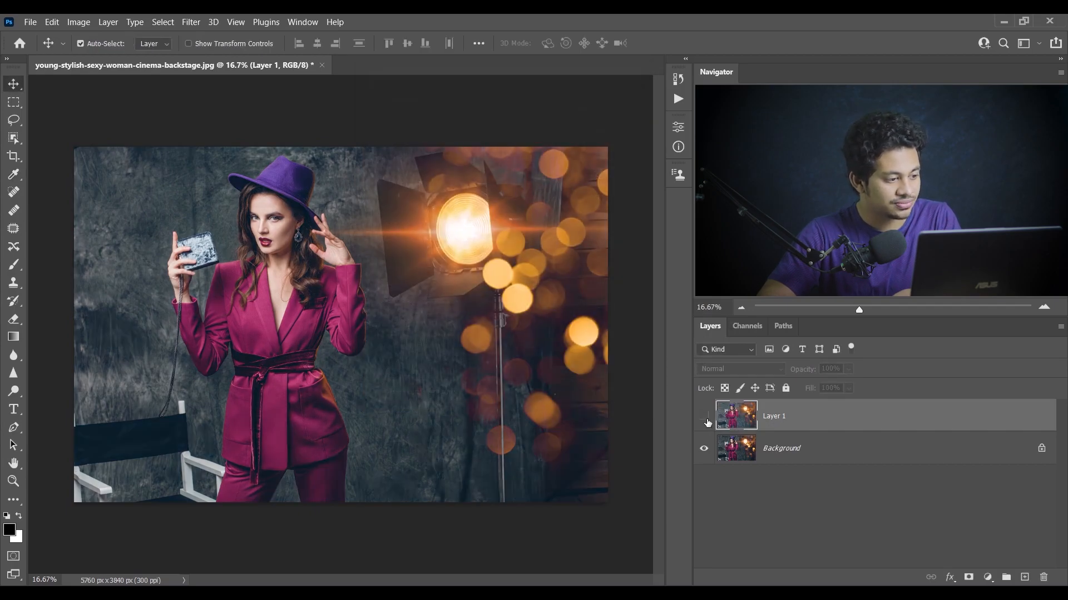
left_click(704, 417)
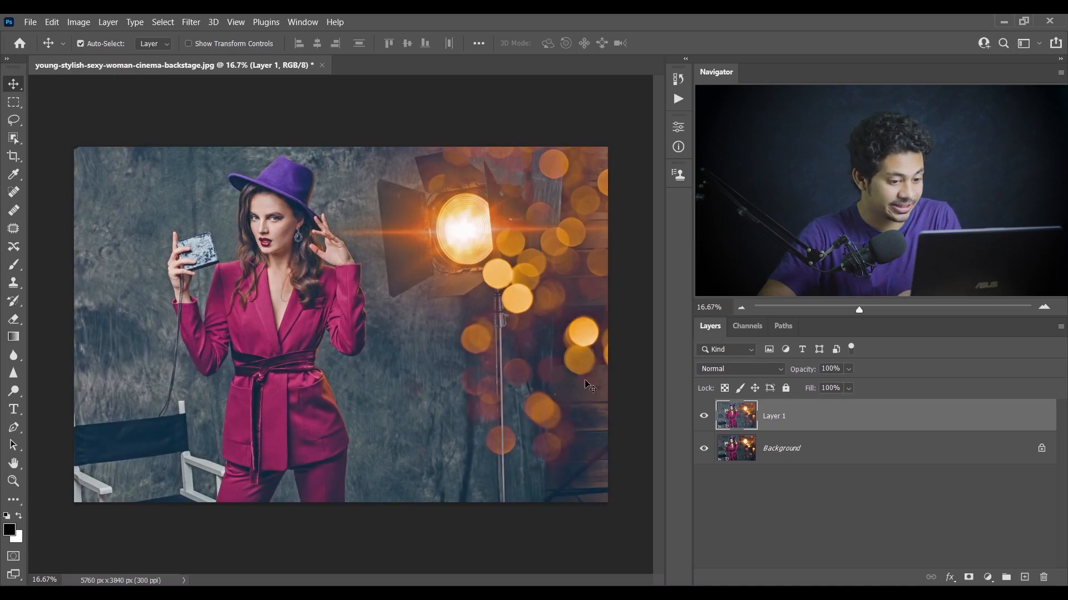
Add a Brightness/Contrast adjustment layer above Layer 1 and set its brightness to 5.
left_click(987, 578)
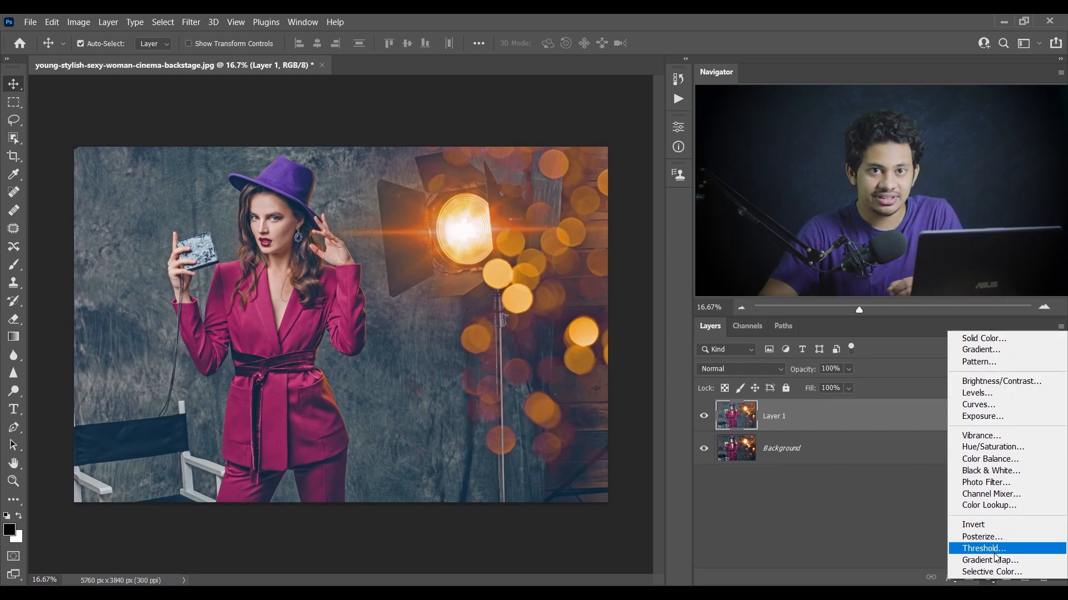
left_click(1032, 384)
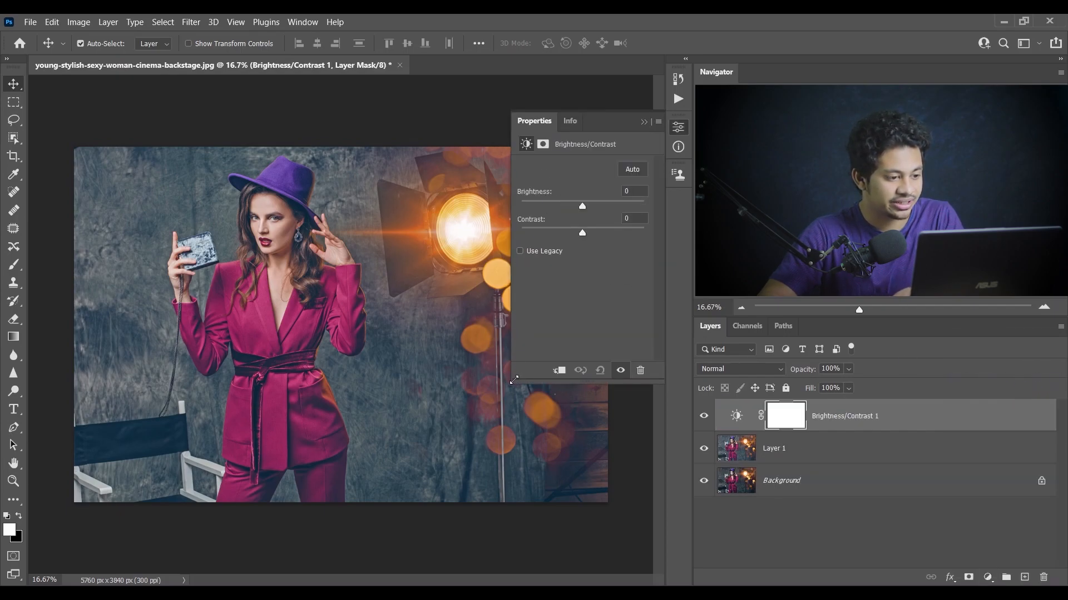
left_click_drag(514, 380, 456, 392)
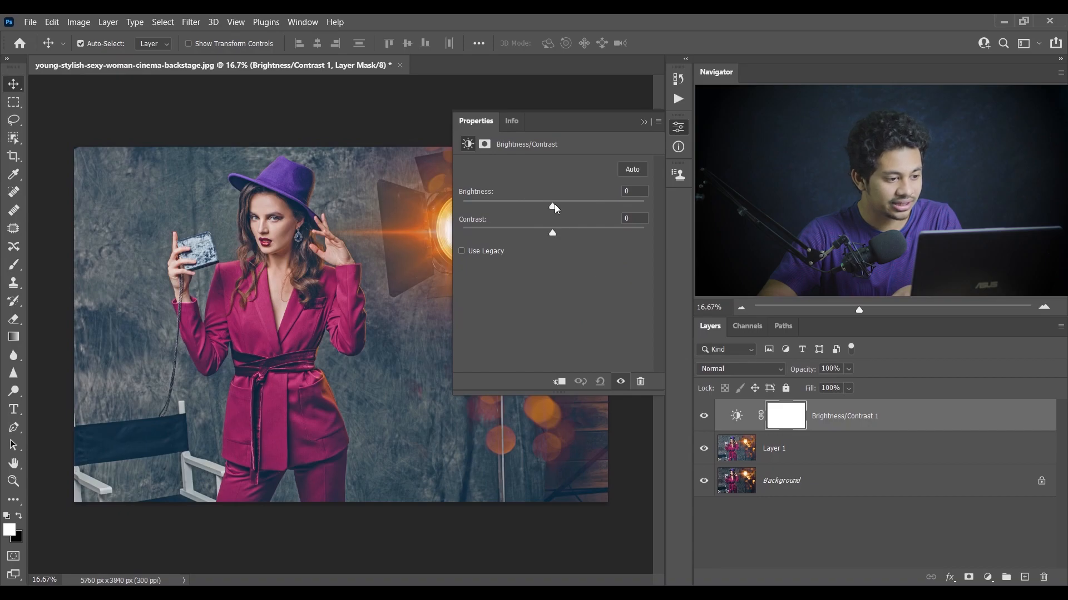
left_click_drag(558, 205, 558, 204)
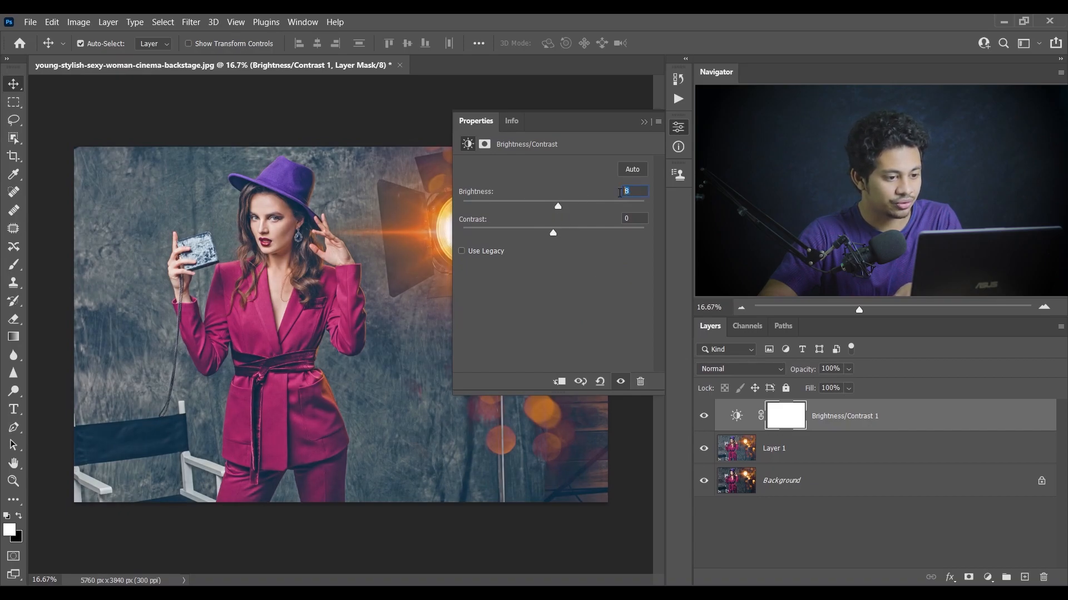
key("Down")
key("Down")
key("Down")
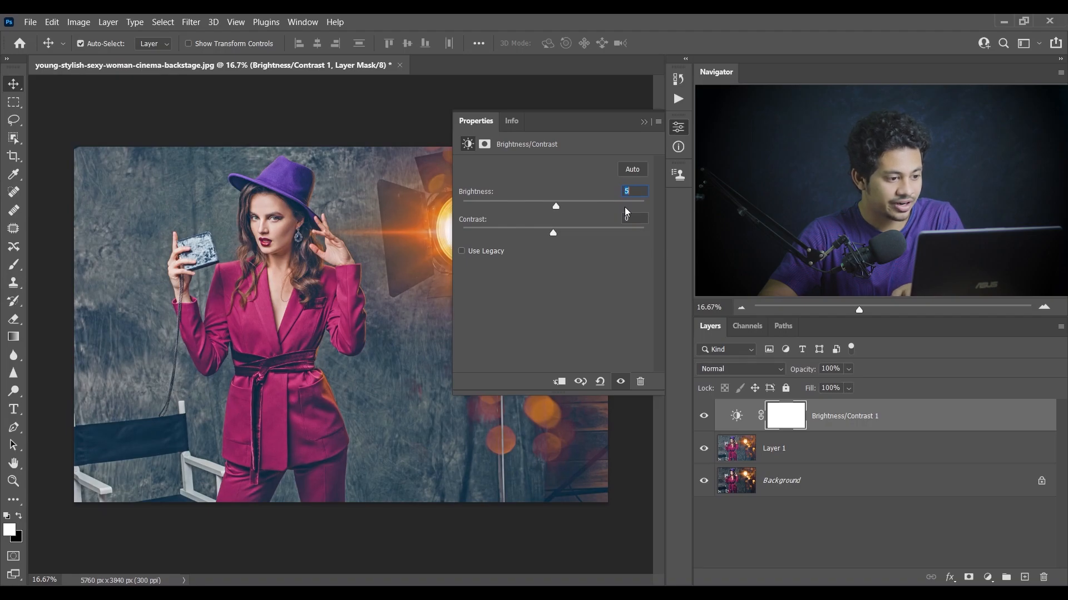
Set the adjustment layer's contrast to 27 and compare the image with that layer hidden and shown.
left_click_drag(552, 234, 579, 236)
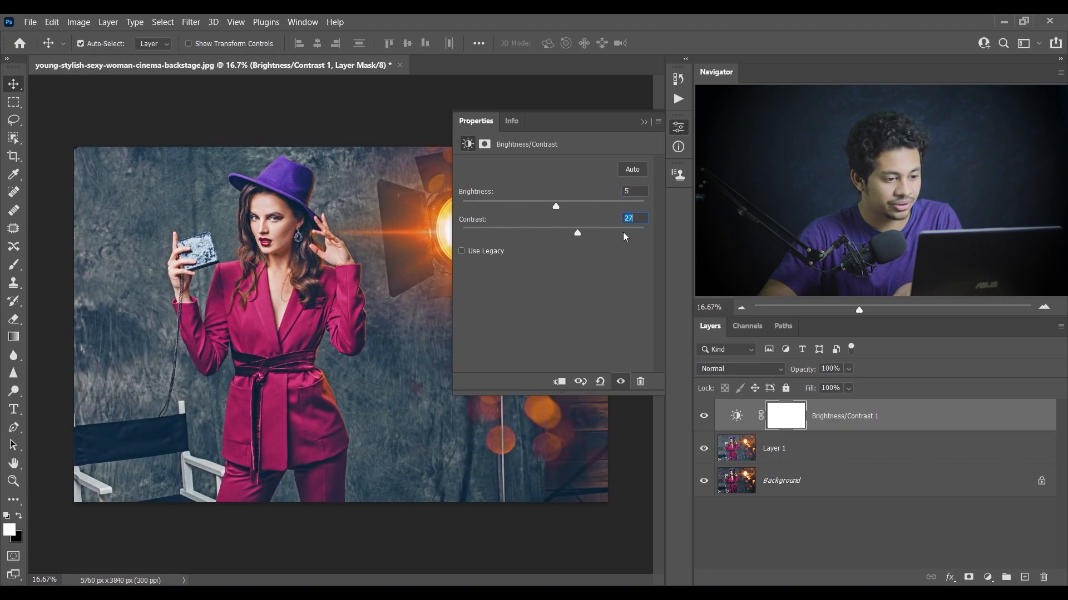
left_click(677, 130)
left_click(704, 416)
left_click(704, 416)
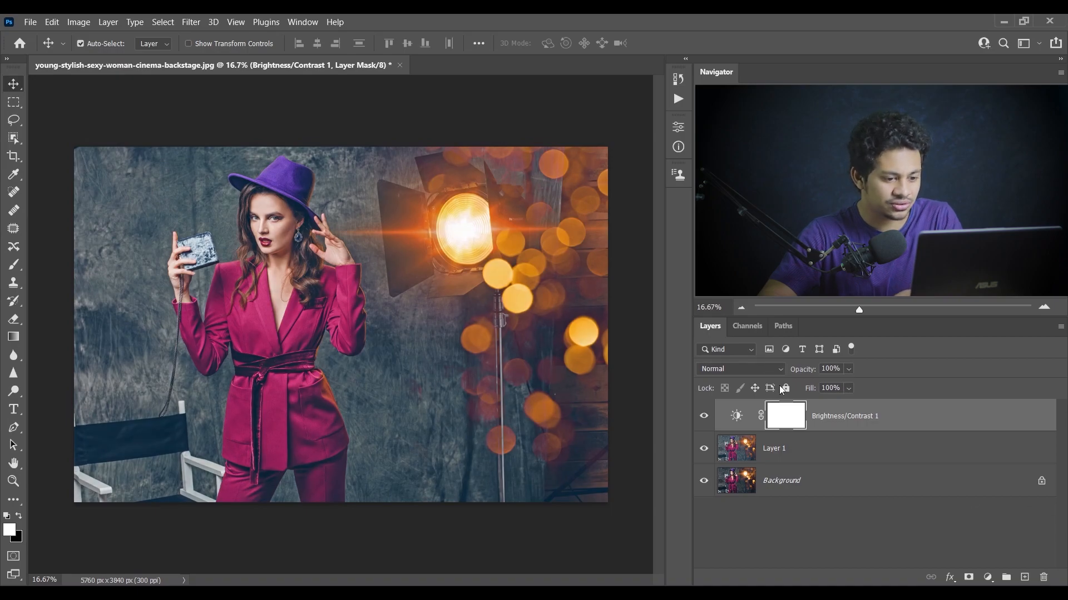
left_click(704, 416)
left_click(704, 416)
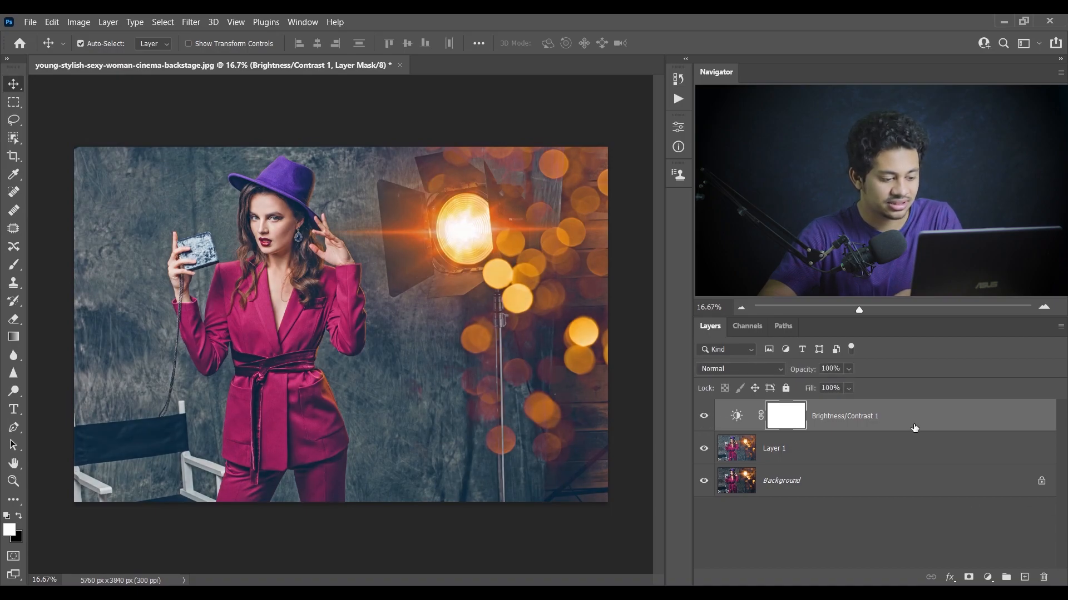
Add a Gradient Map adjustment layer above the Brightness/Contrast layer.
left_click(933, 429)
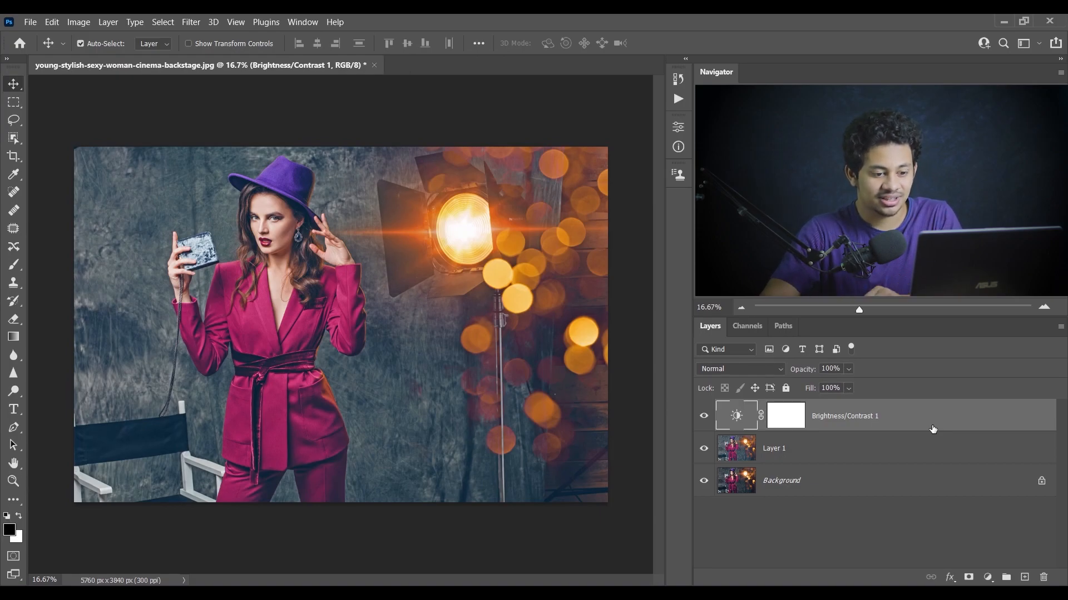
left_click(988, 577)
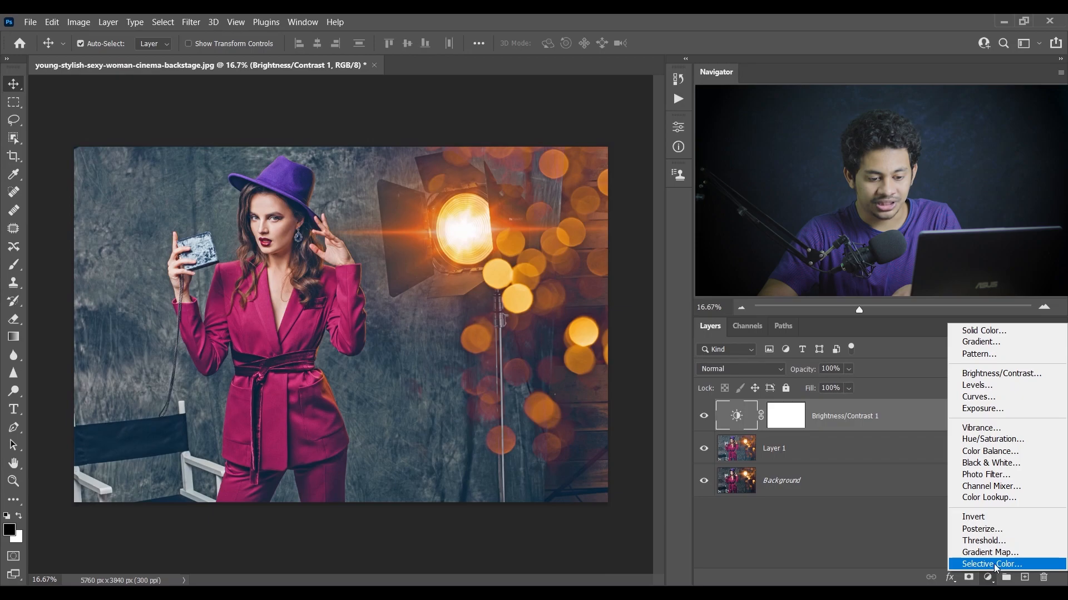
left_click(987, 553)
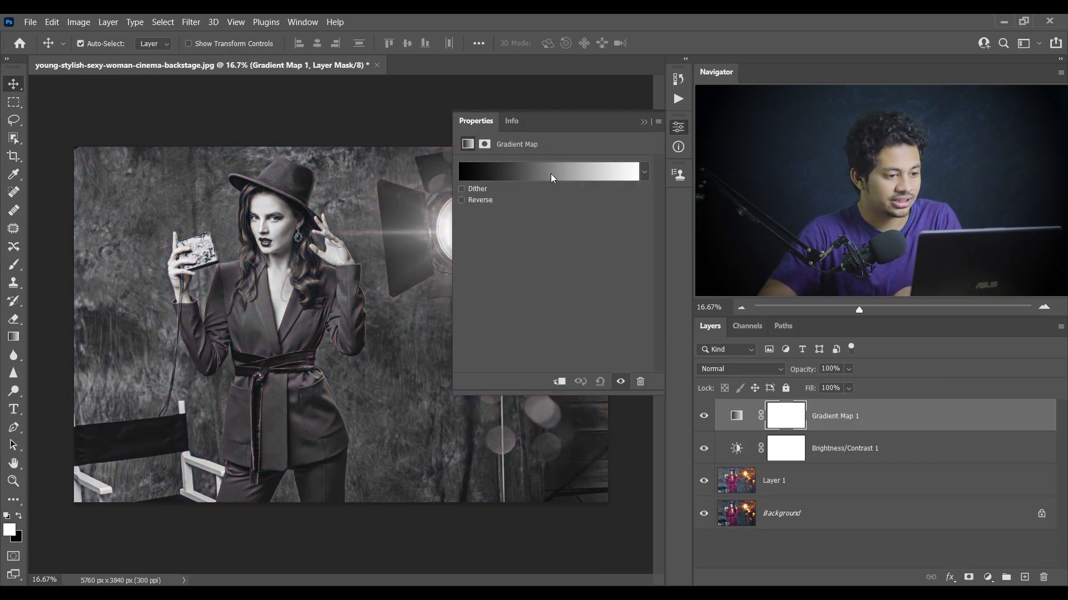
Edit the map's gradient and set the black color stop at location 0% to hex color 4c0c0c.
left_click(550, 174)
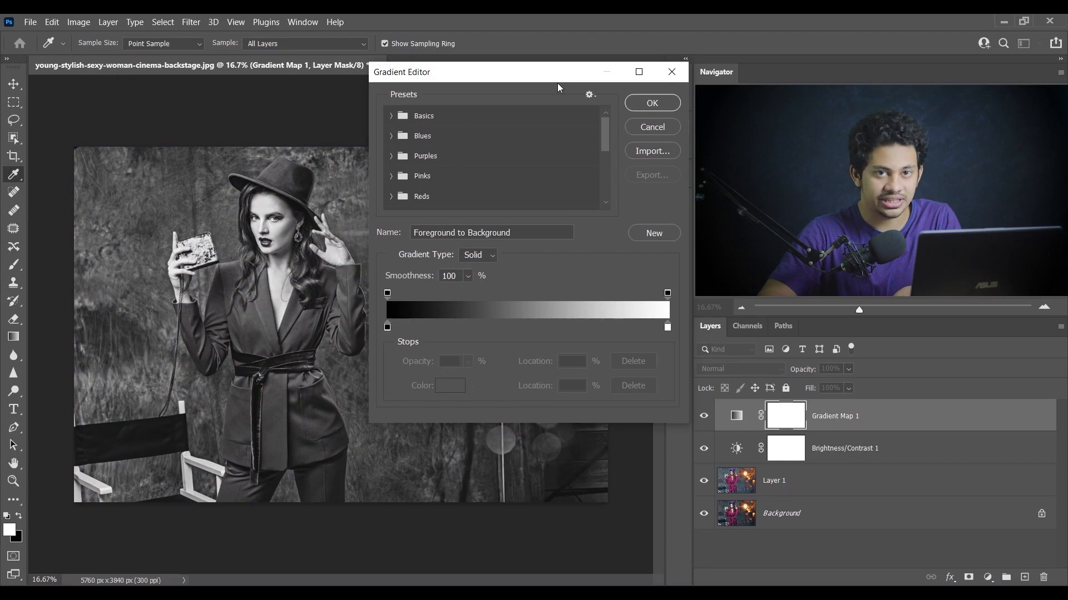
left_click(387, 327)
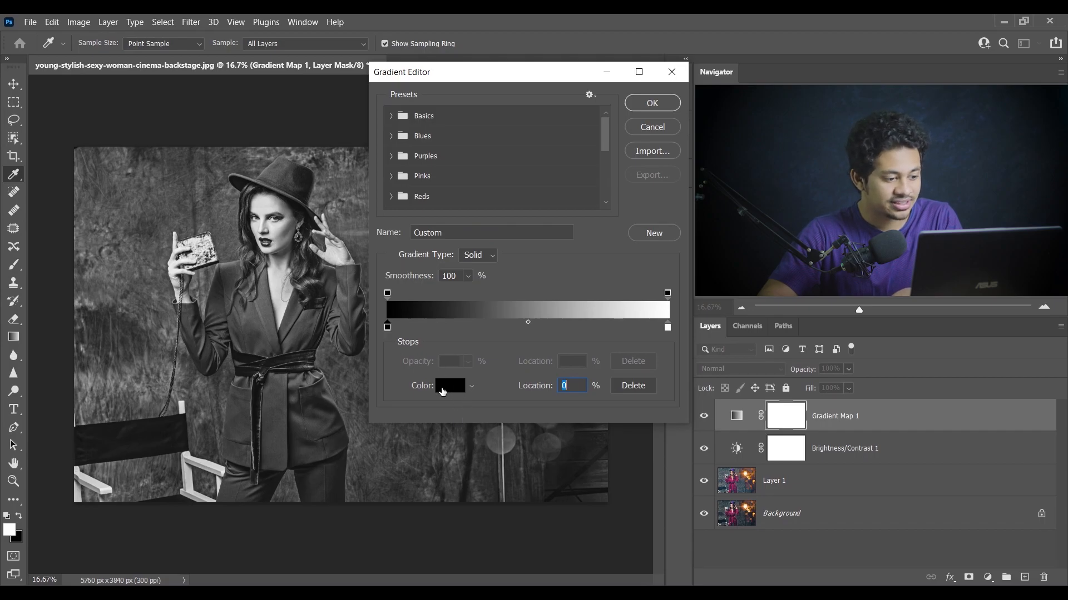
left_click(445, 385)
left_click_drag(539, 107, 449, 194)
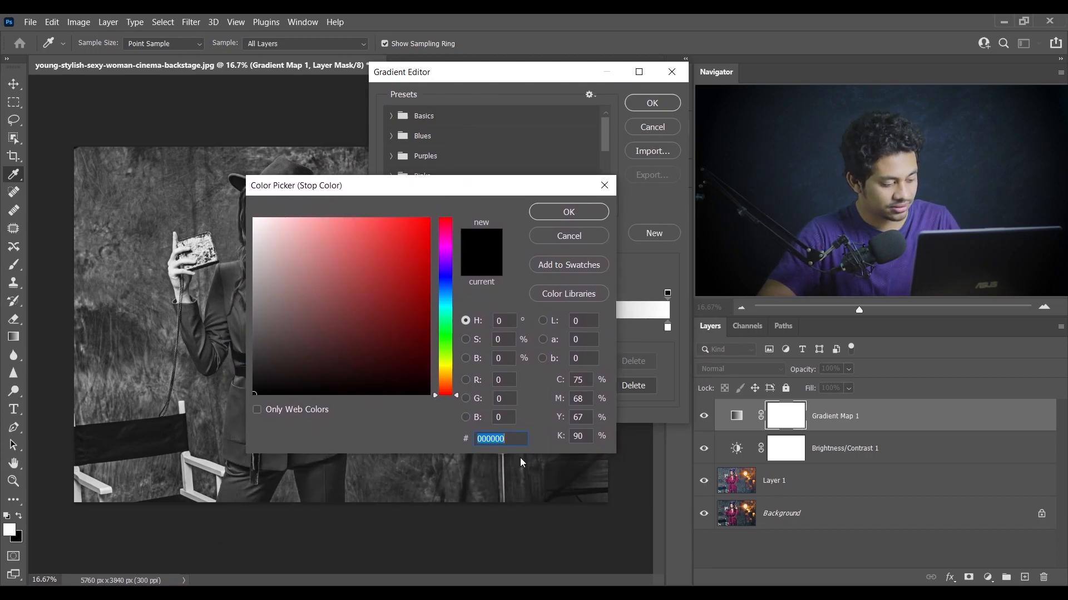
type("4")
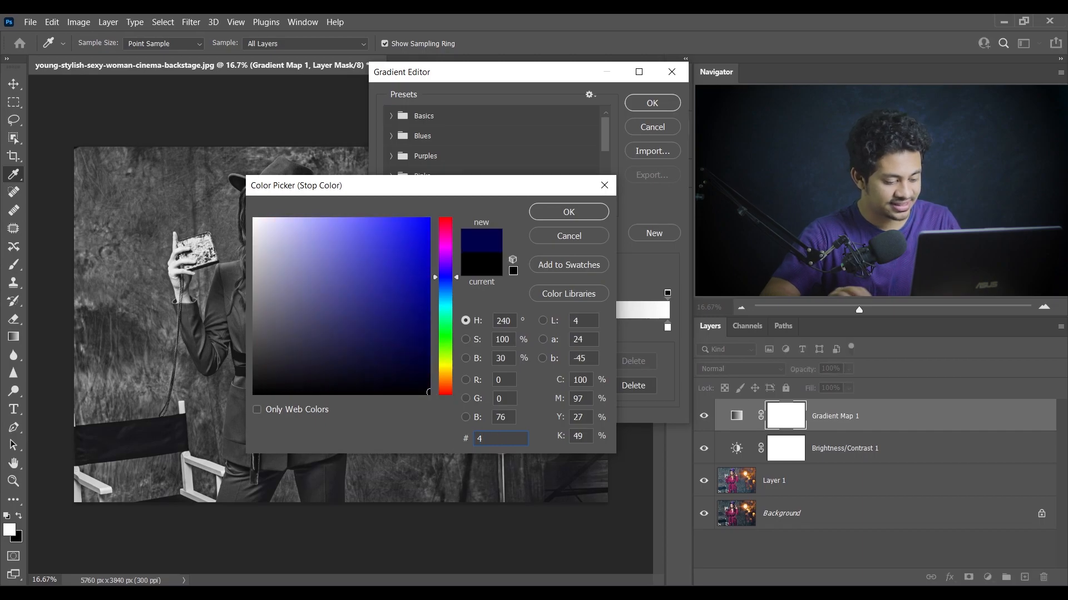
type("c0")
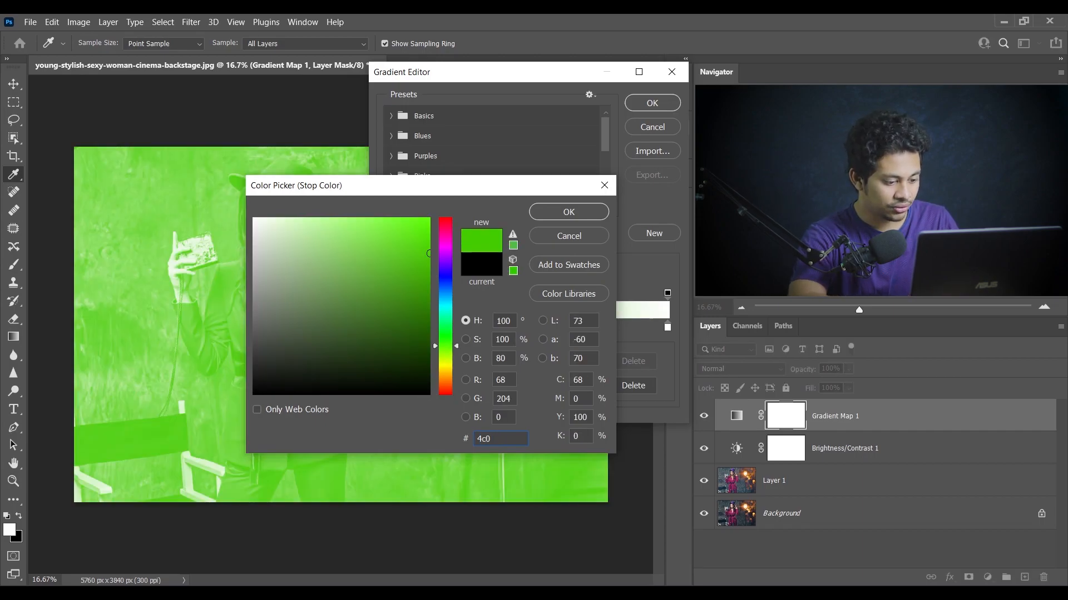
type("c0")
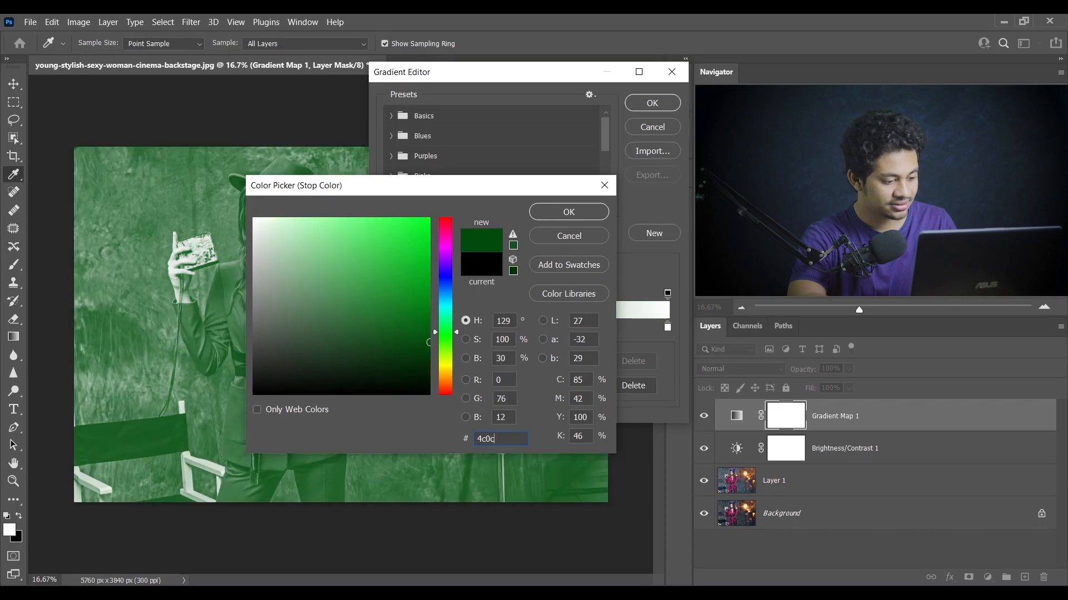
type("c")
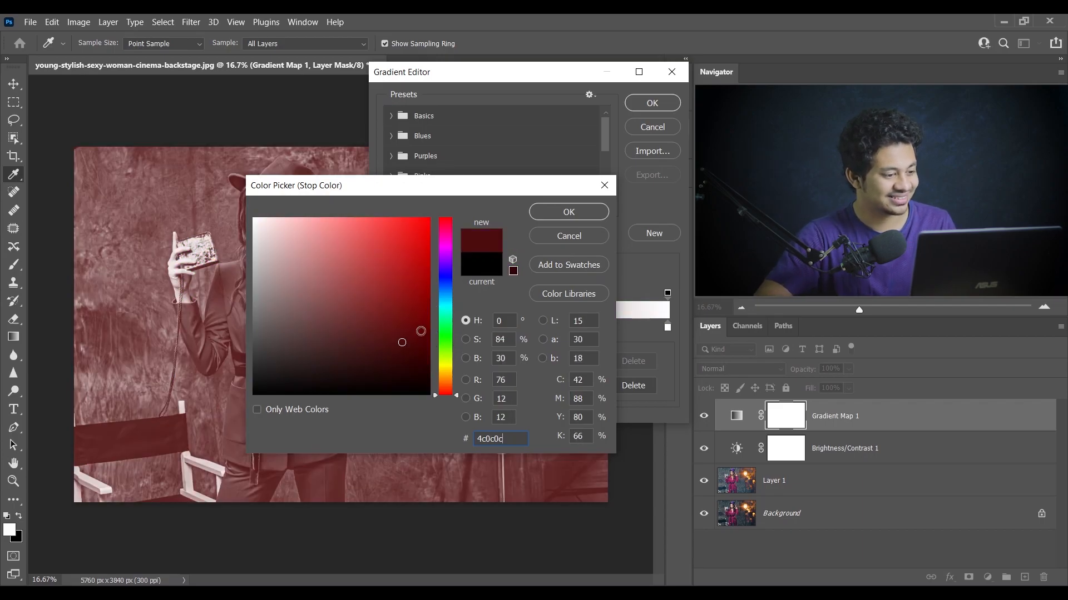
left_click(565, 211)
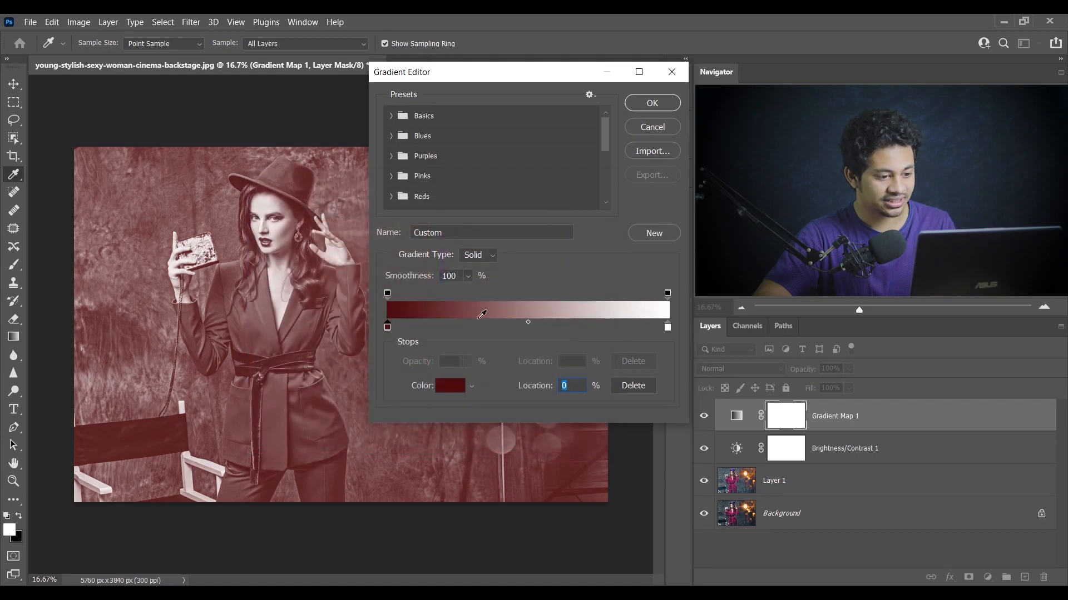
Set the gradient's white color stop at location 100% to hex color e1eab1 and accept the edited gradient.
left_click(667, 327)
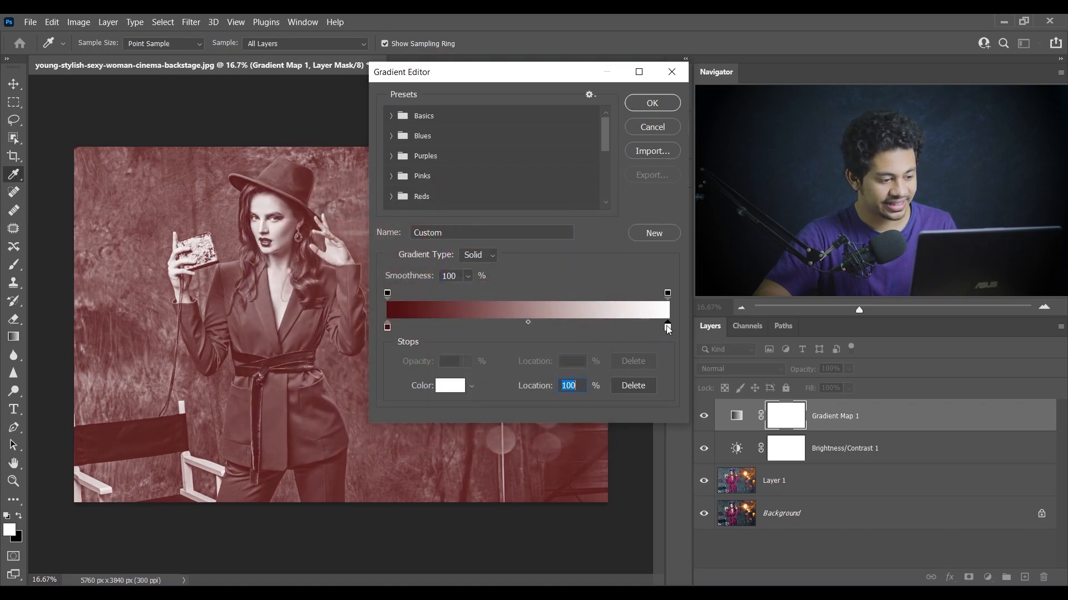
left_click(453, 386)
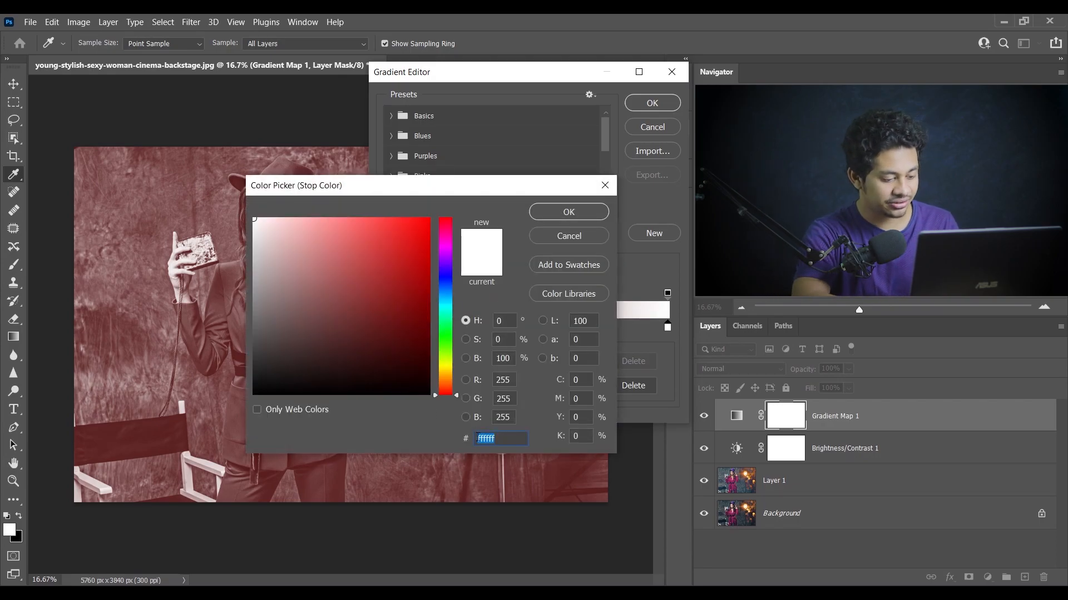
type("e")
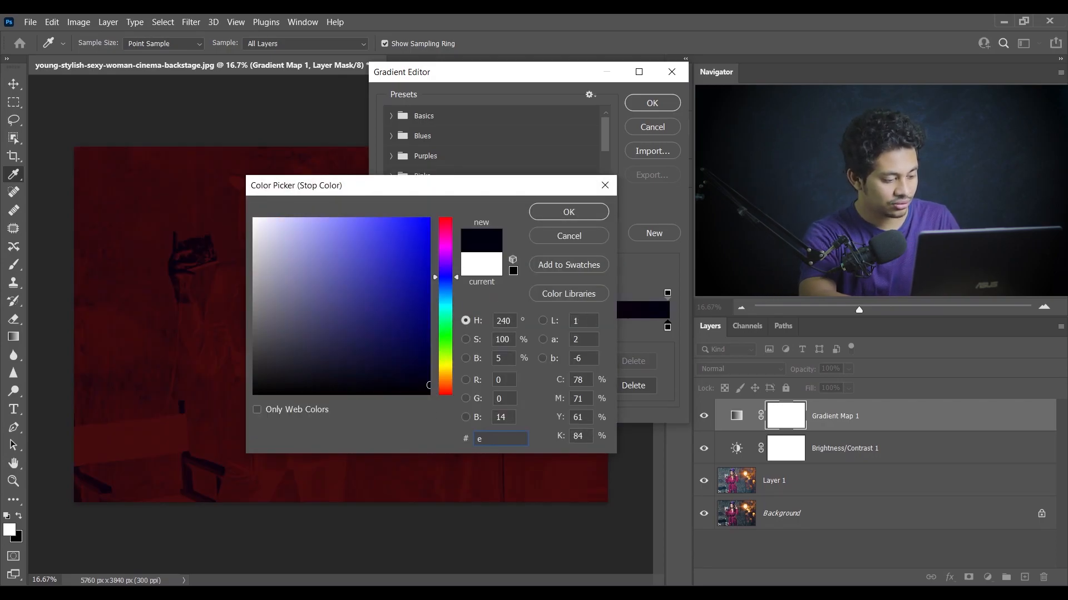
type("1")
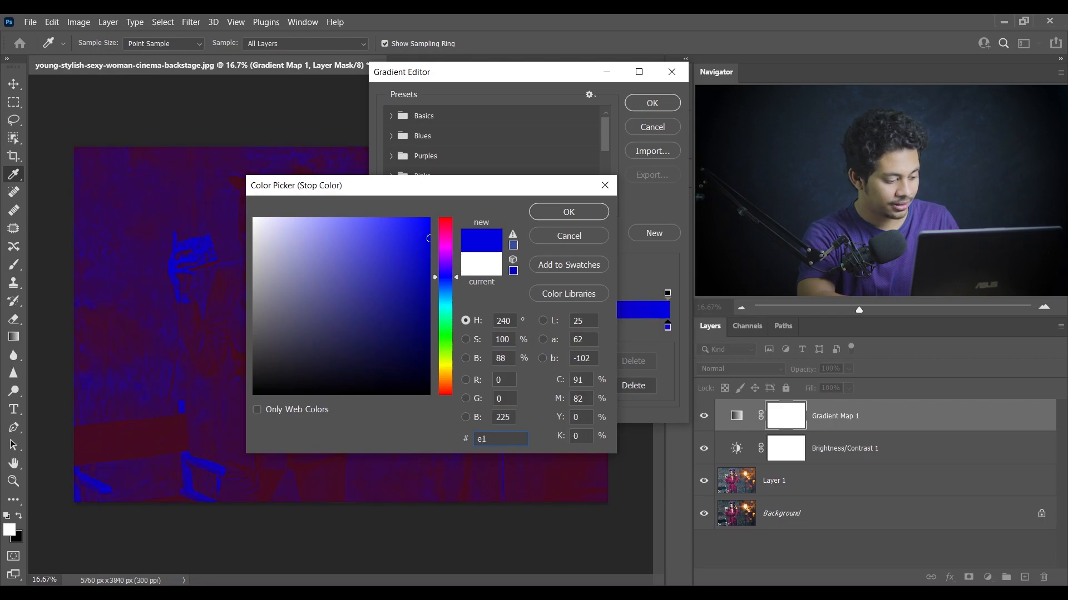
type("e")
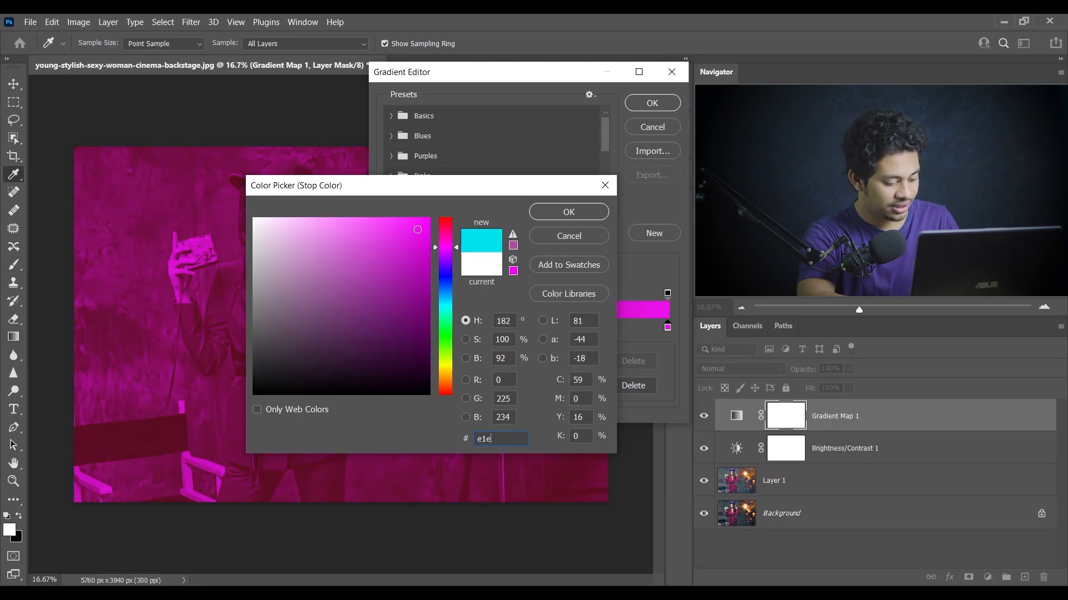
type("ab1")
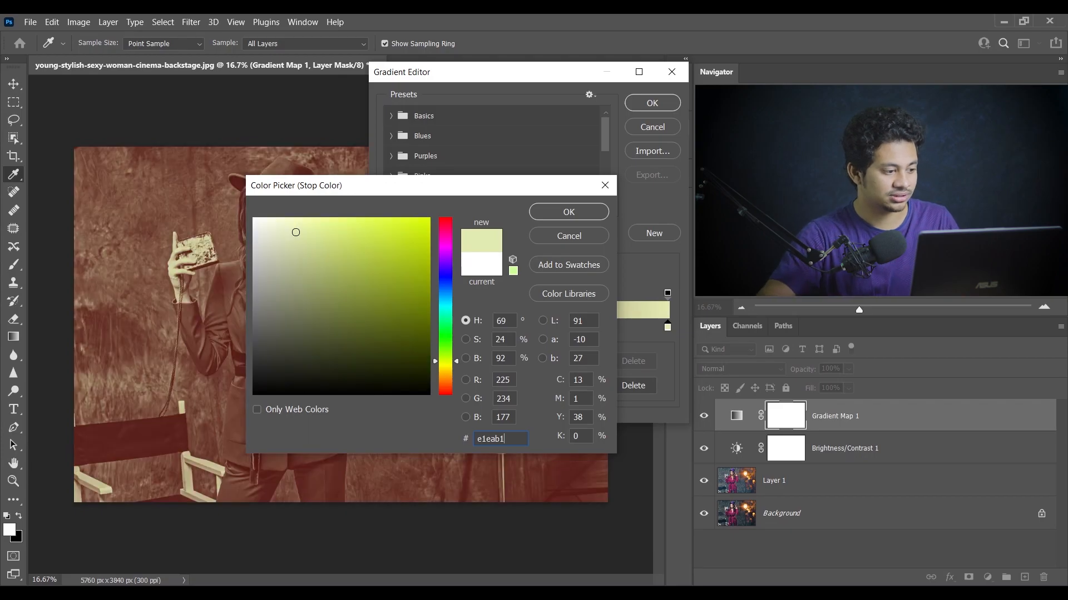
left_click(569, 214)
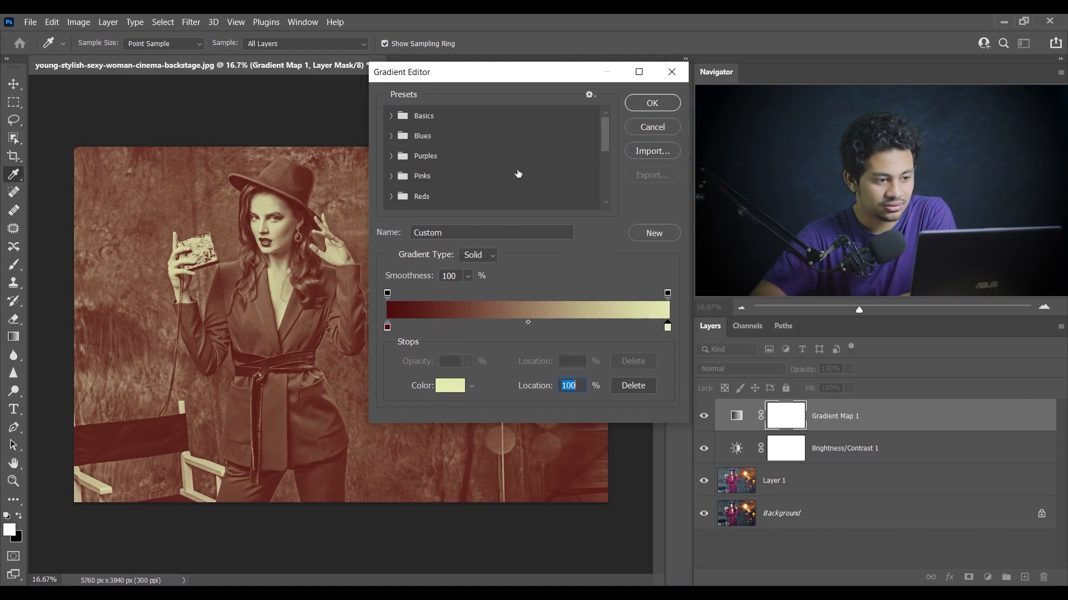
left_click(651, 103)
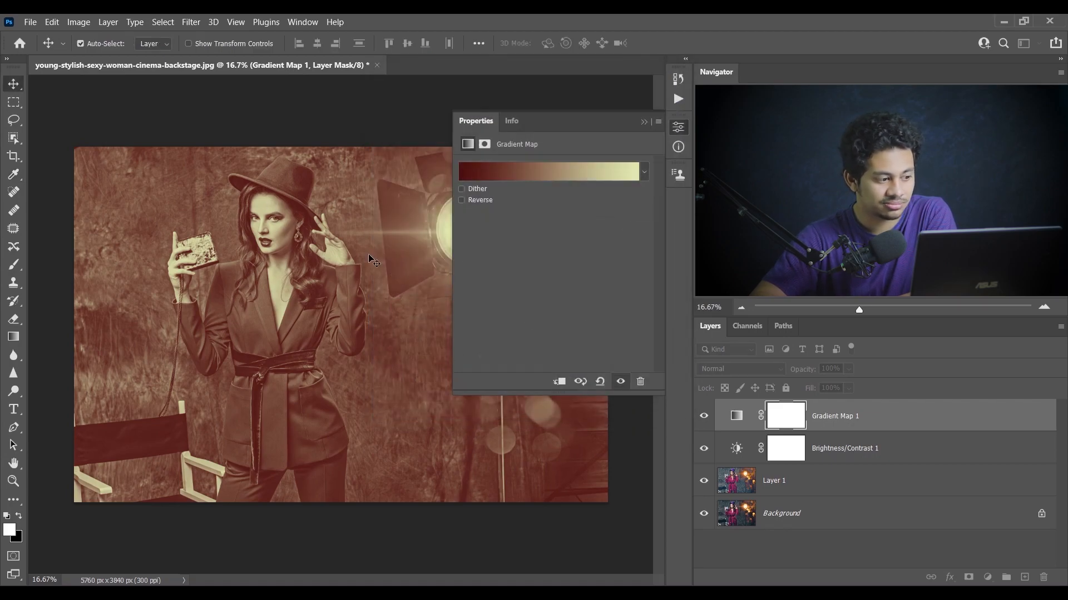
left_click(679, 126)
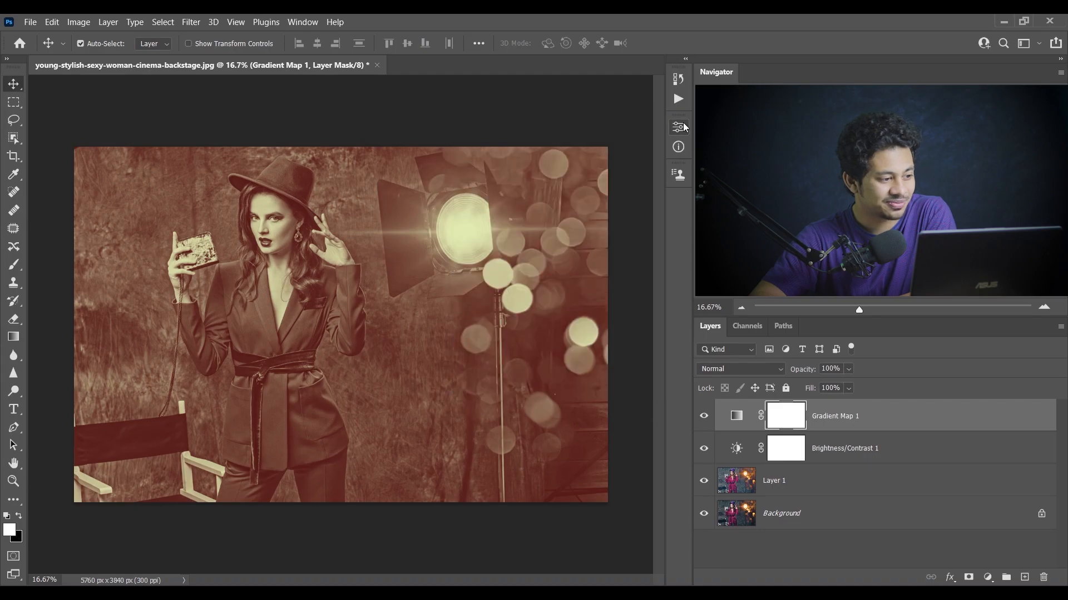
Set the Gradient Map layer's blend mode to Soft Light and compare the image with that layer hidden and shown.
left_click(739, 368)
scroll(728, 362, "down", 3)
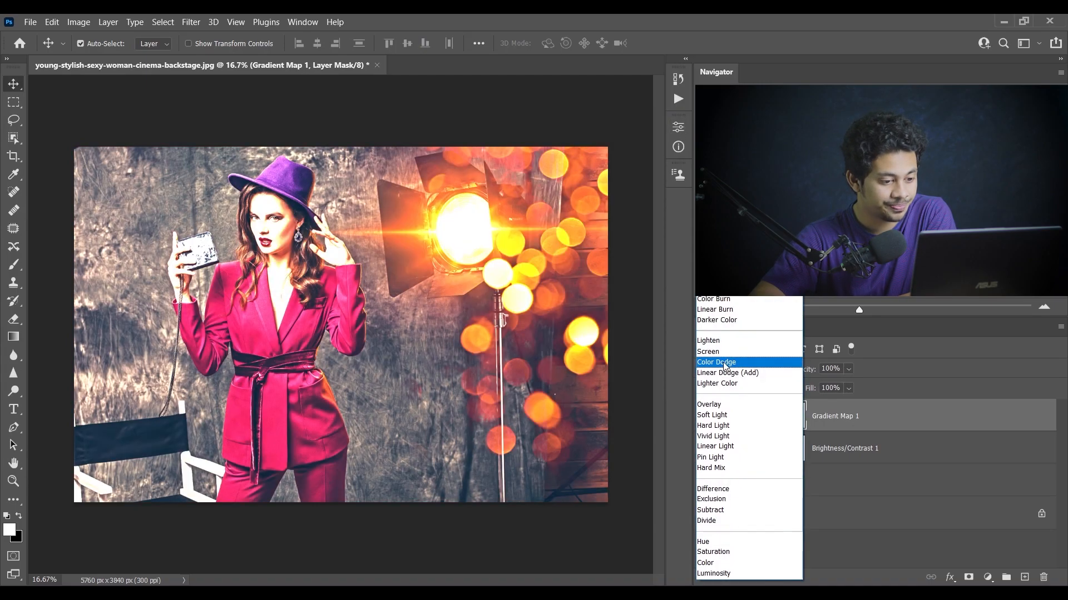
left_click(717, 414)
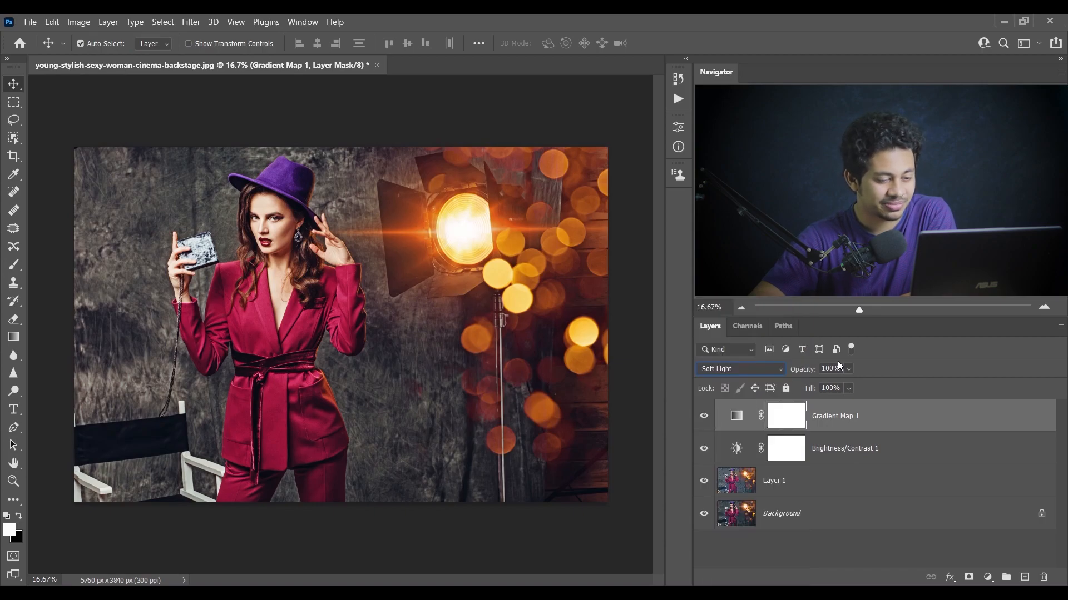
left_click(705, 418)
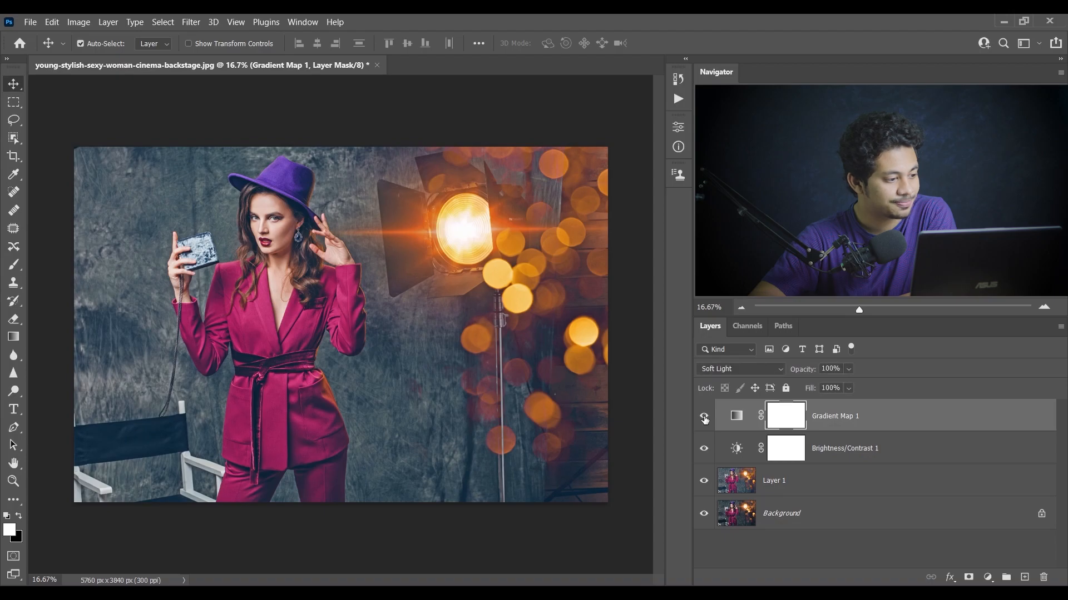
left_click(704, 418)
Lower the Gradient Map layer's opacity to 60% and compare the image with and without it.
left_click(848, 368)
left_click_drag(867, 383, 838, 384)
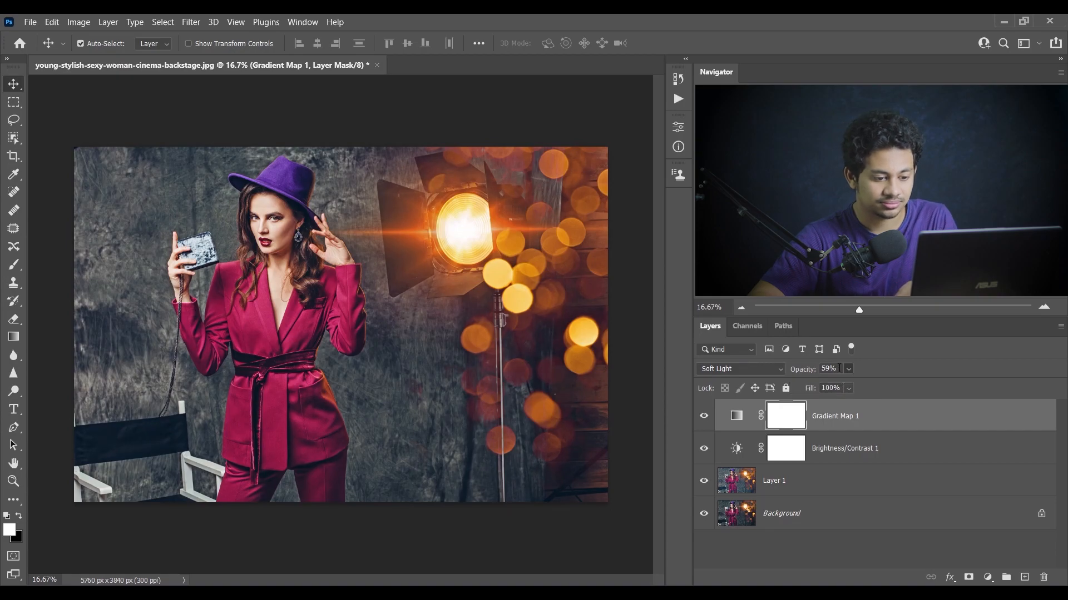
left_click(704, 417)
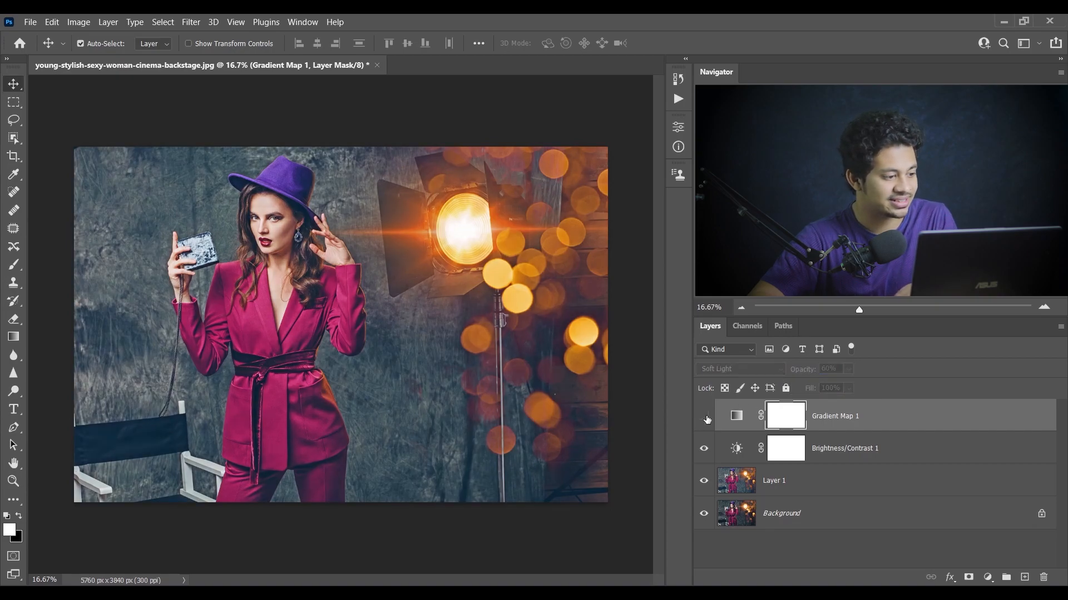
left_click(705, 417)
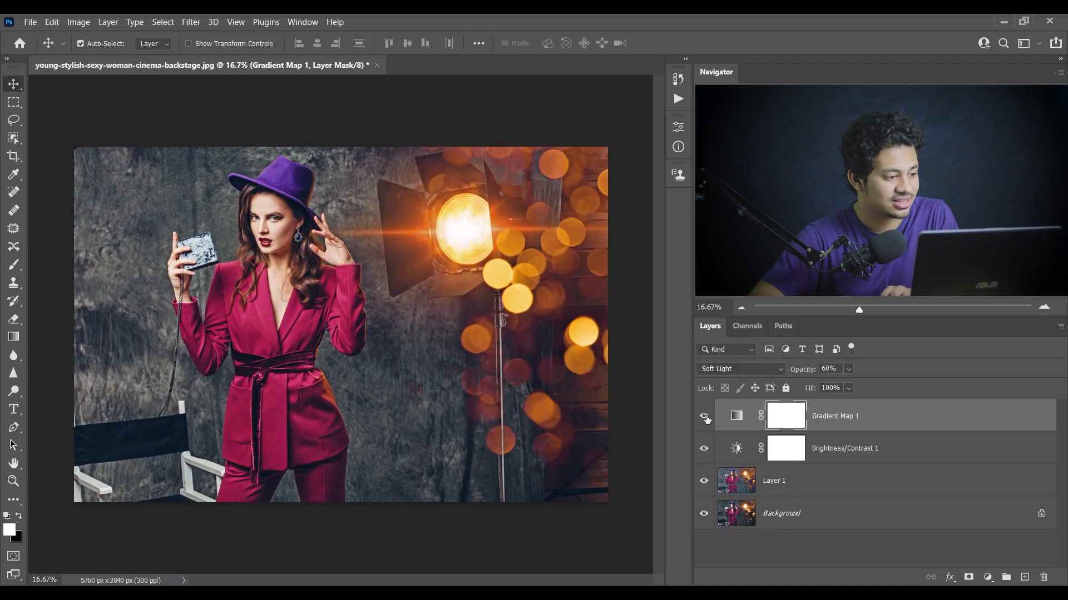
left_click(705, 417)
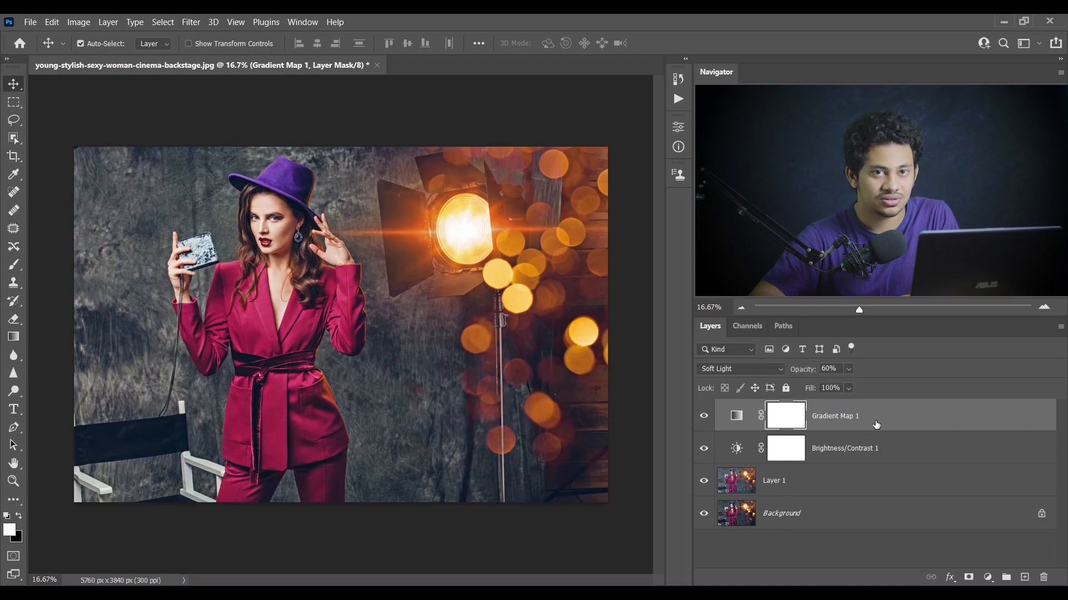
Add a Curves adjustment layer above the Gradient Map layer and enlarge its curve graph.
left_click(736, 416)
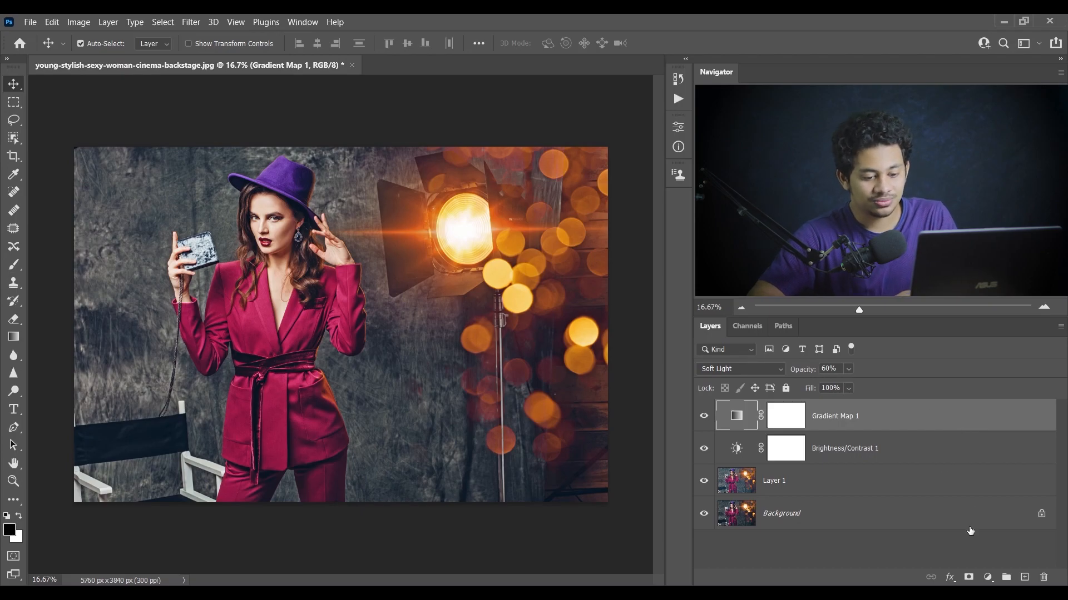
left_click(988, 577)
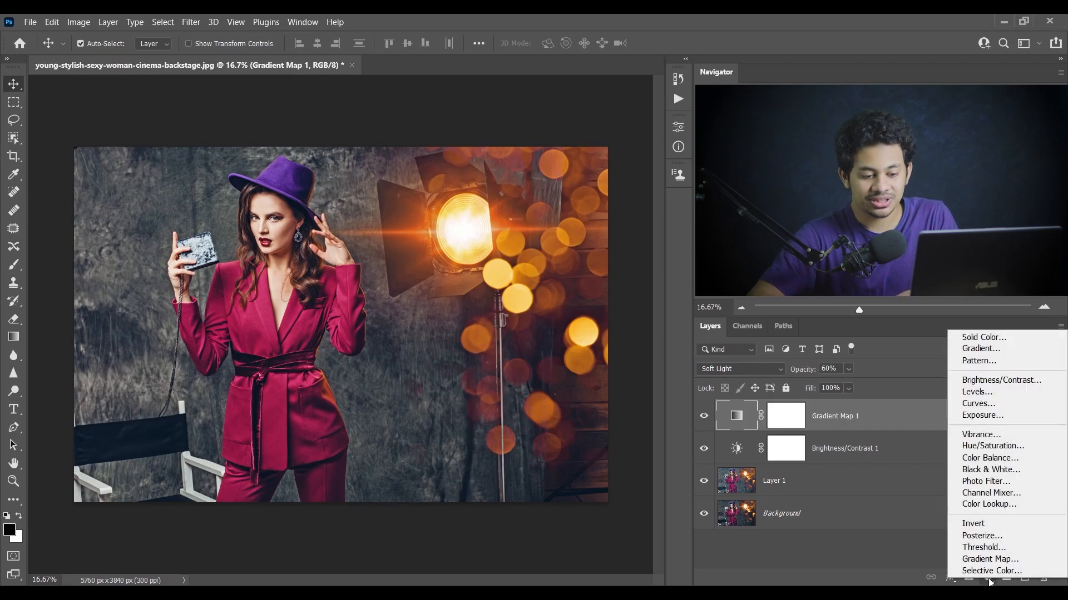
left_click(980, 405)
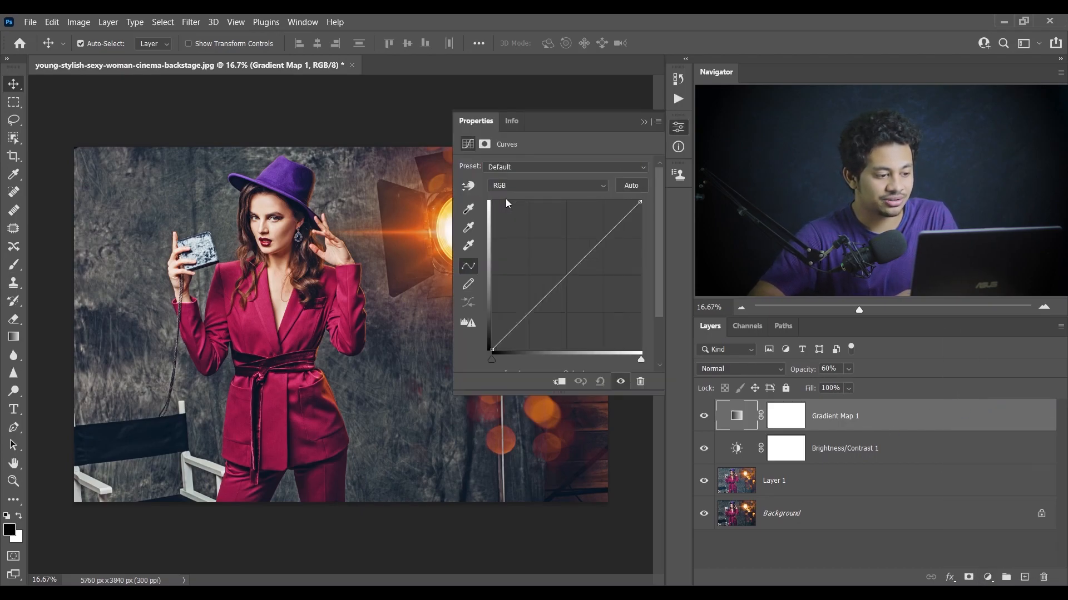
left_click_drag(457, 397, 425, 439)
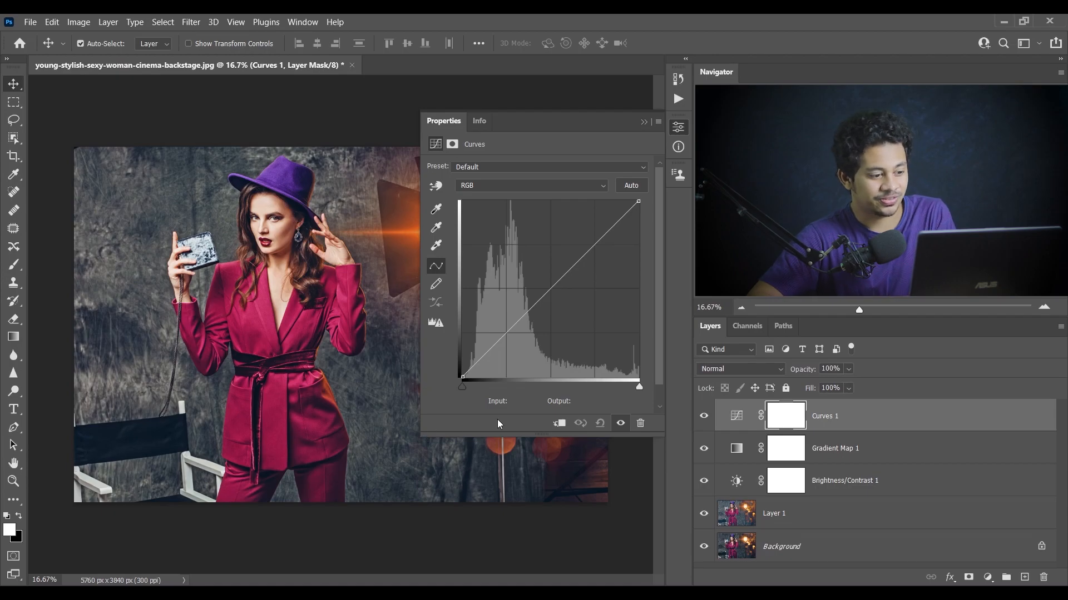
Shape the RGB curve: raise the black point to output 24, set a midpoint at input 124, output 120, and the white point at input 247.
left_click_drag(463, 376, 456, 360)
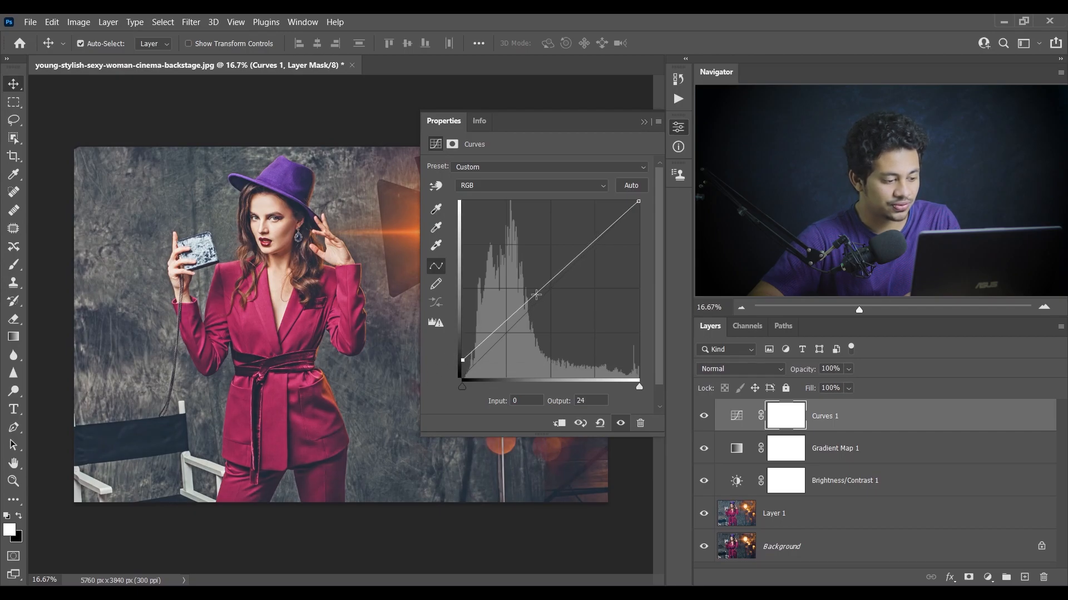
left_click_drag(529, 300, 532, 307)
left_click_drag(548, 289, 546, 294)
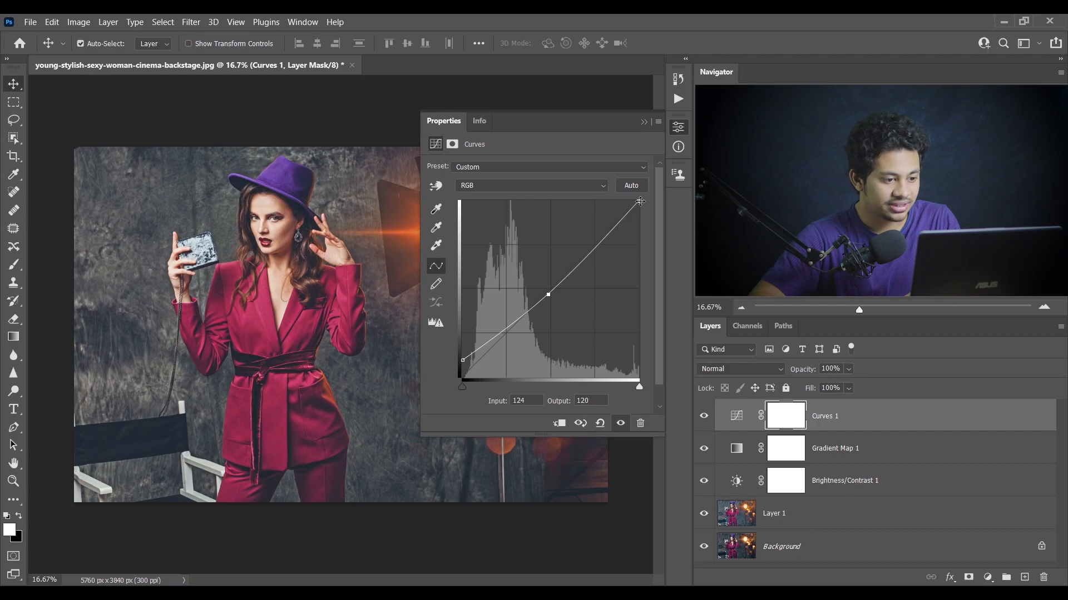
left_click_drag(638, 200, 635, 198)
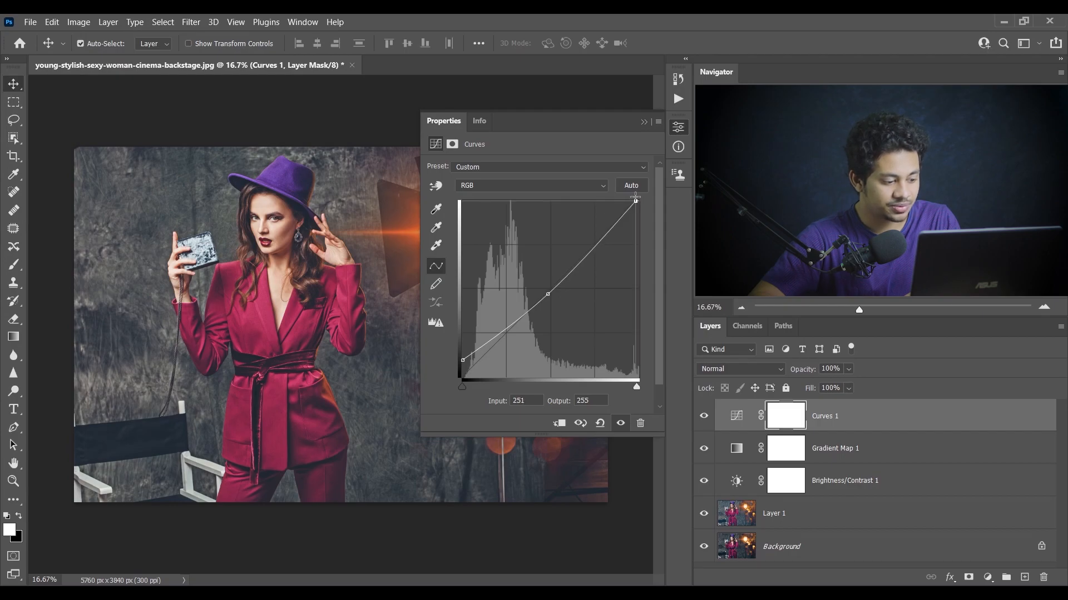
left_click_drag(634, 198, 633, 197)
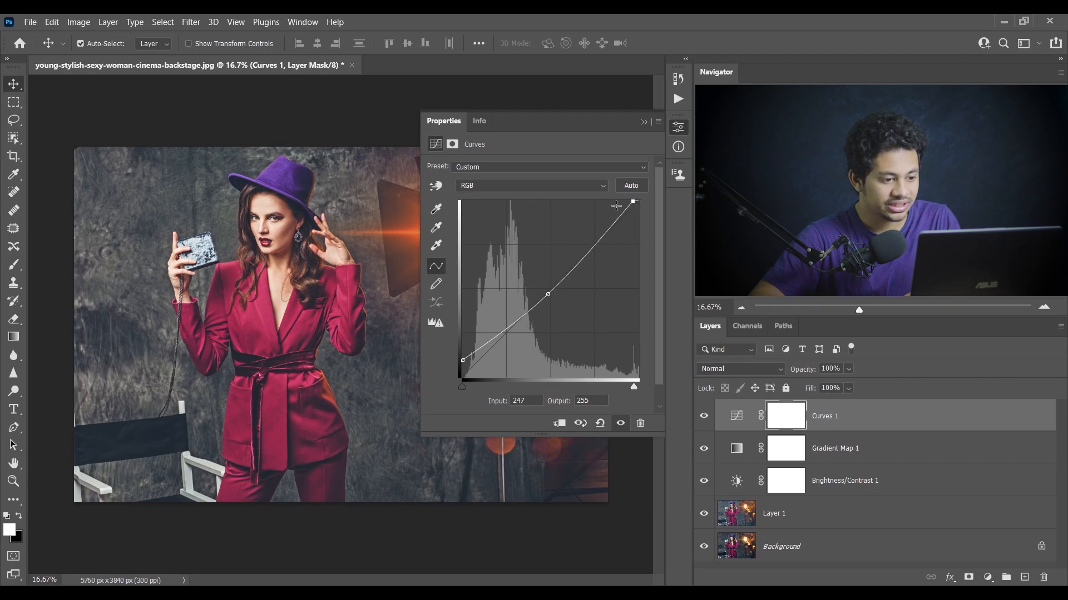
On the Blue channel curve, raise the black point to output 9 and place a midpoint at input 128, output 120.
left_click(548, 189)
left_click(516, 227)
left_click_drag(463, 378, 465, 372)
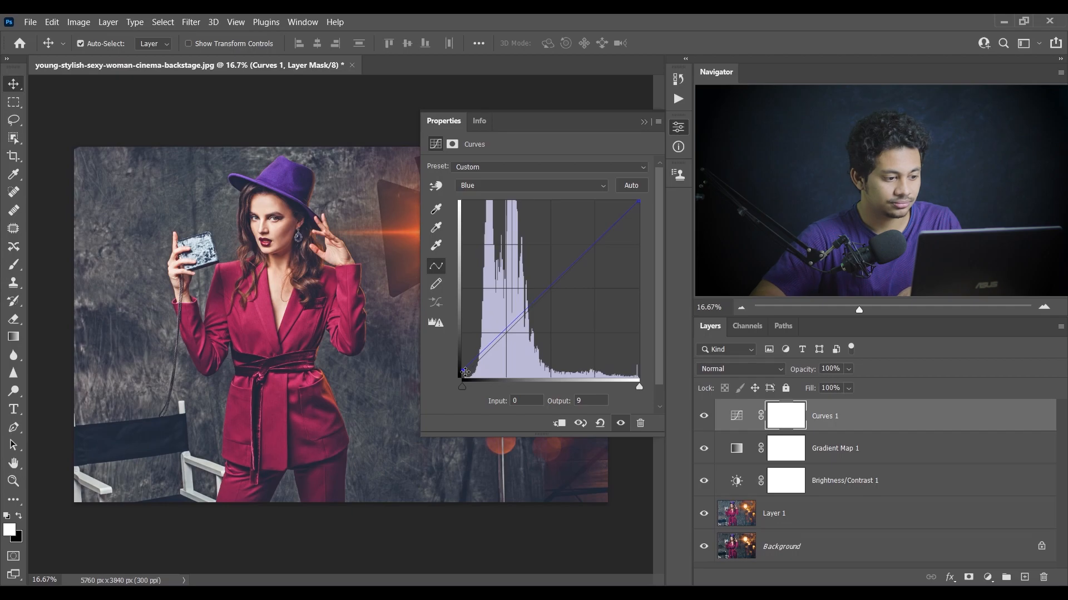
left_click(547, 288)
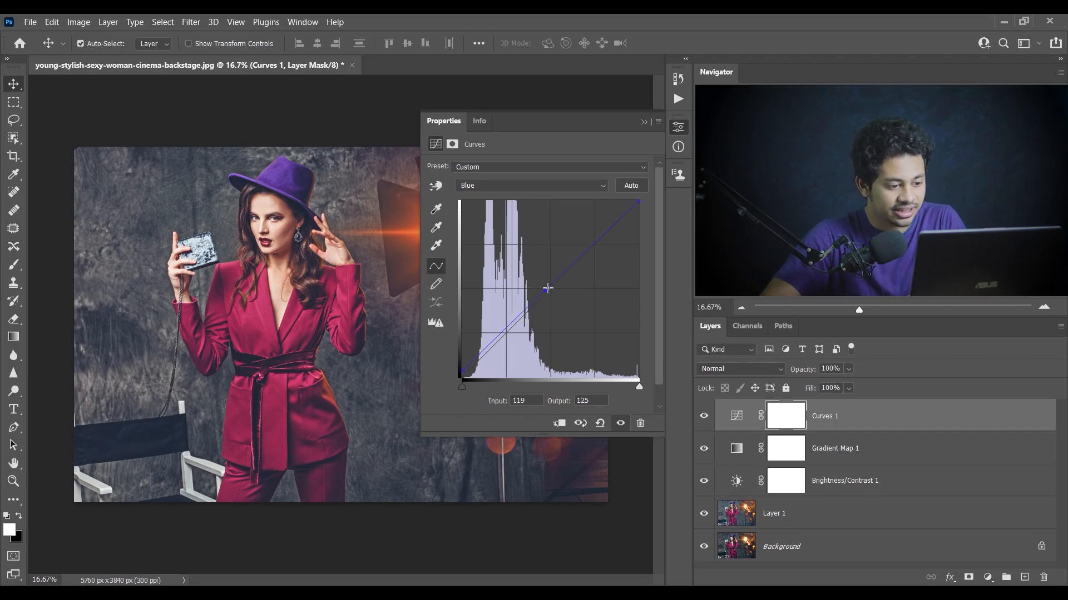
left_click_drag(548, 288, 548, 288)
key("Right")
key("Right")
key("Right")
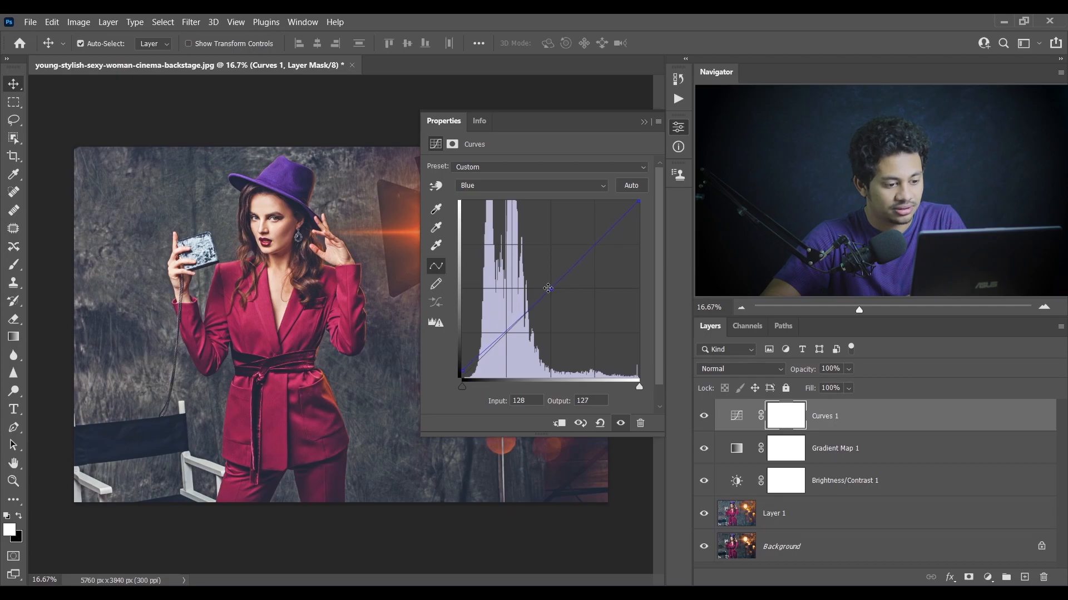
key("Down")
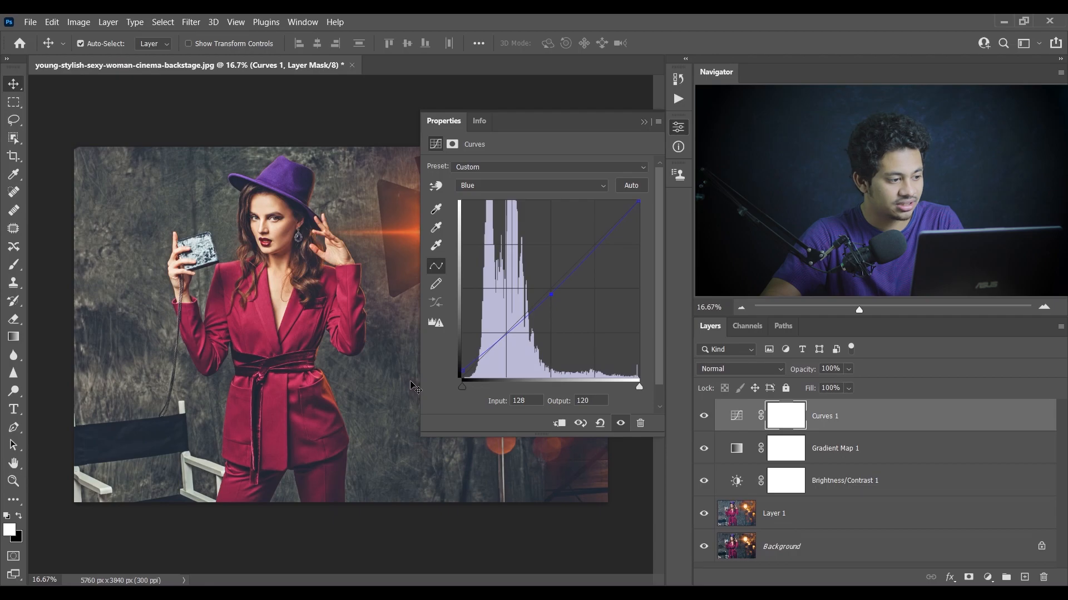
Compare the whole image with the Curves adjustment layer hidden and shown.
left_click(678, 127)
left_click(704, 415)
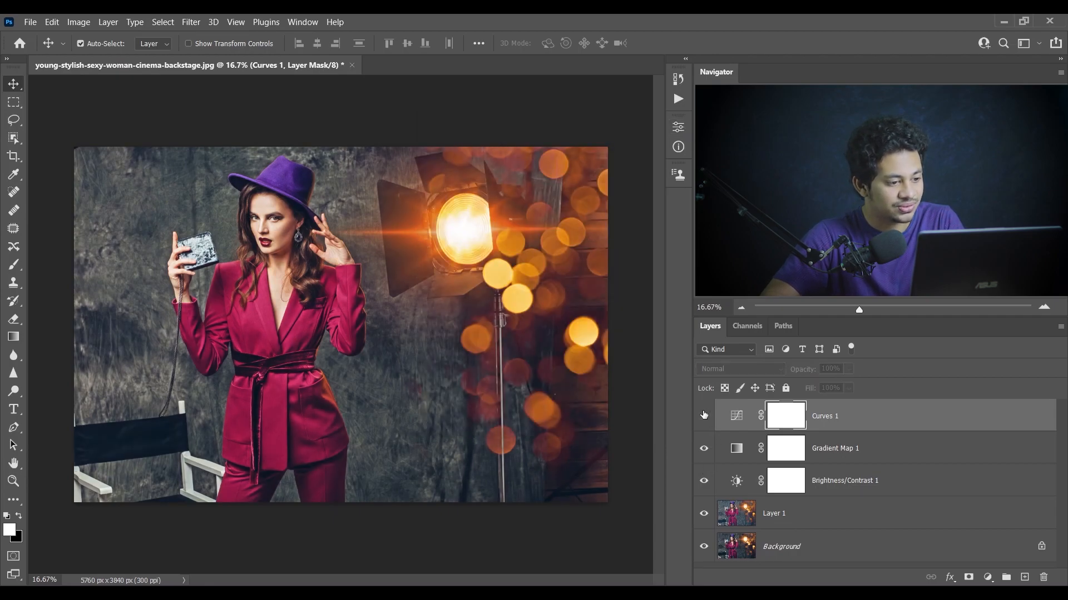
left_click(703, 415)
left_click(704, 415)
left_click(704, 414)
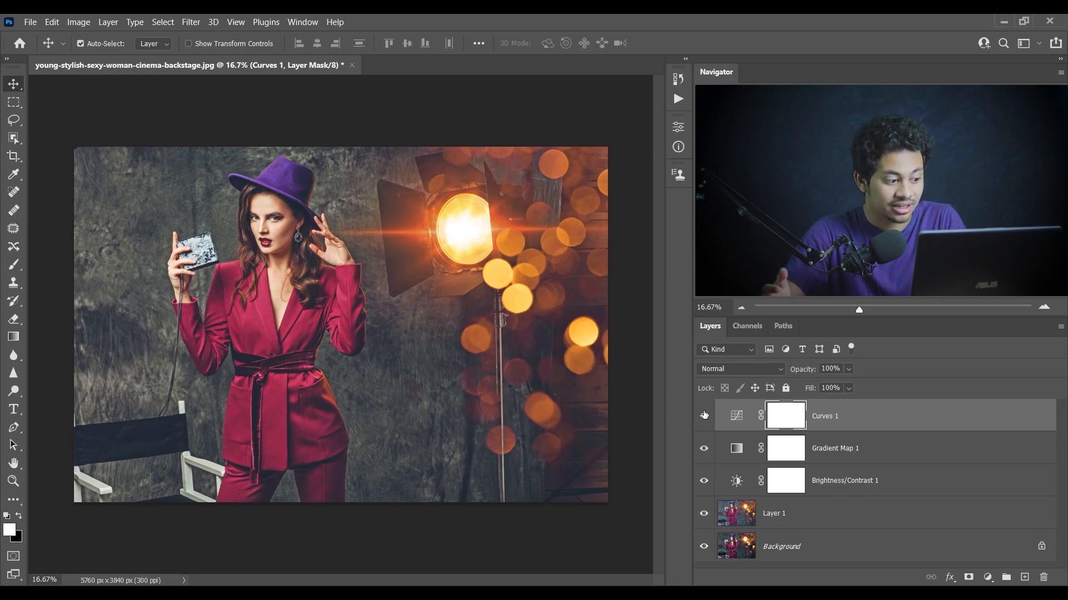
left_click(704, 415)
left_click(704, 415)
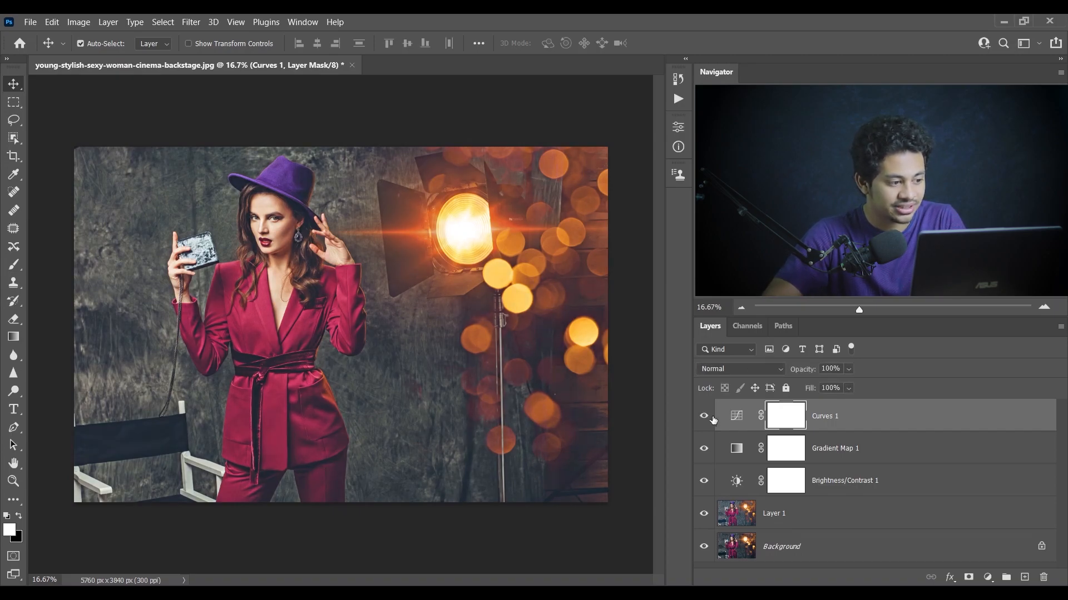
Add an Exposure adjustment layer above the Curves layer and set its offset to +0.0016.
key("ctrl+2")
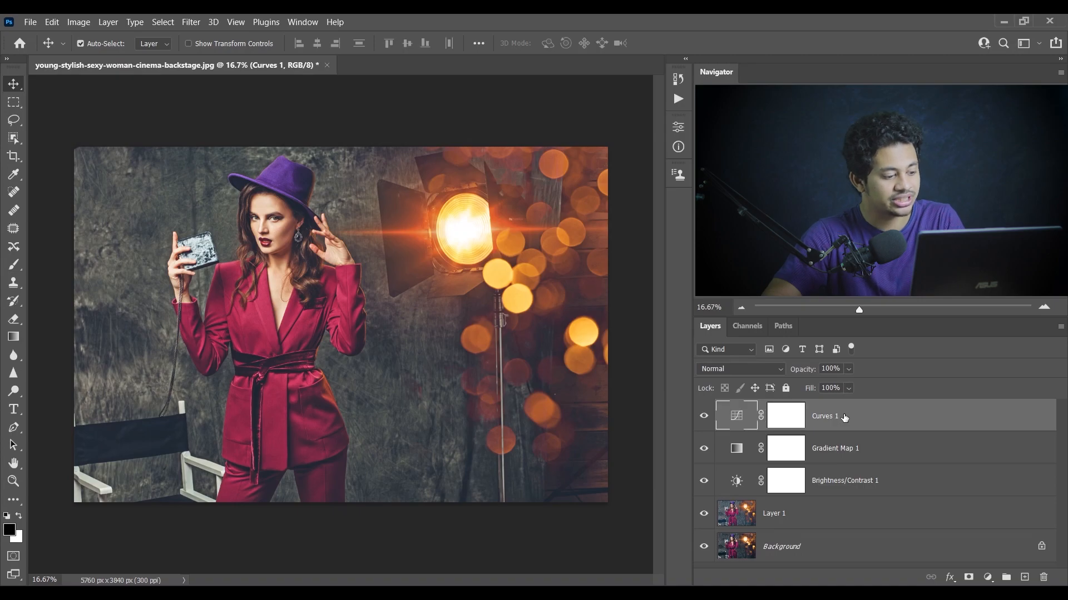
left_click(988, 577)
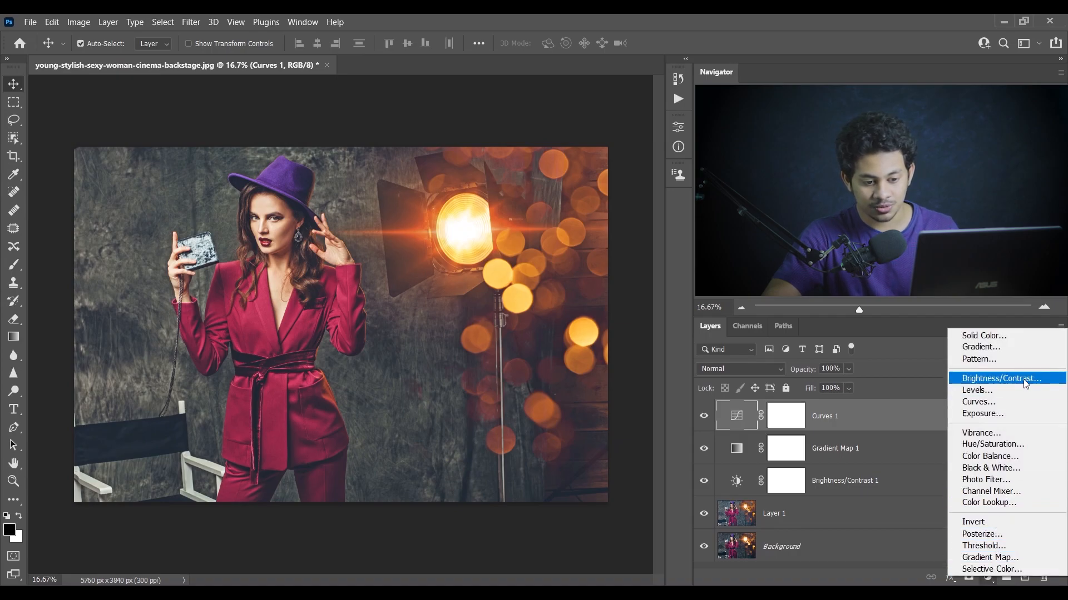
left_click(994, 415)
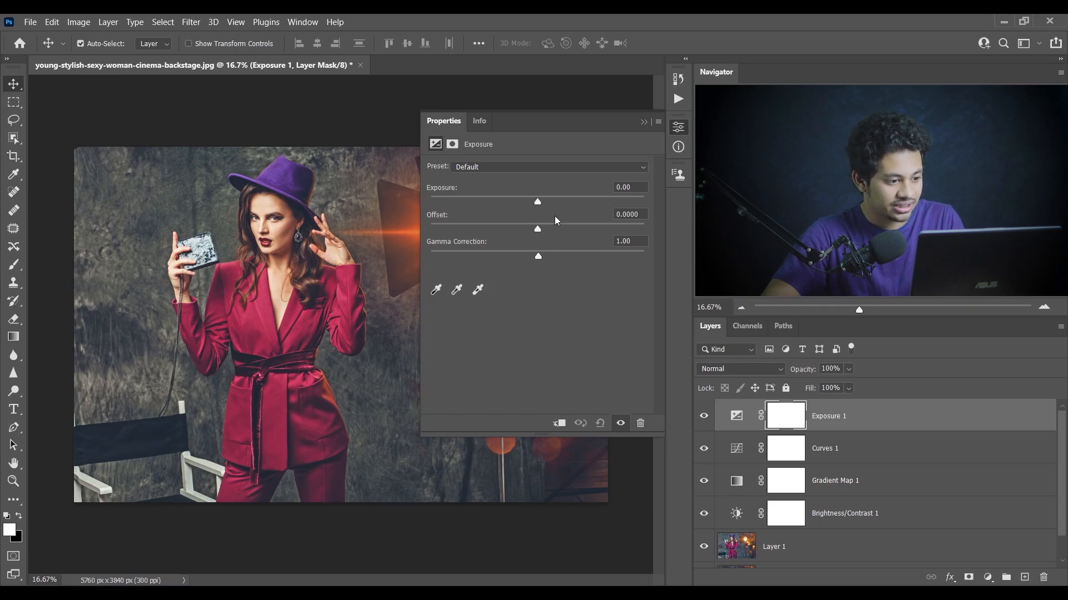
left_click_drag(537, 233, 538, 234)
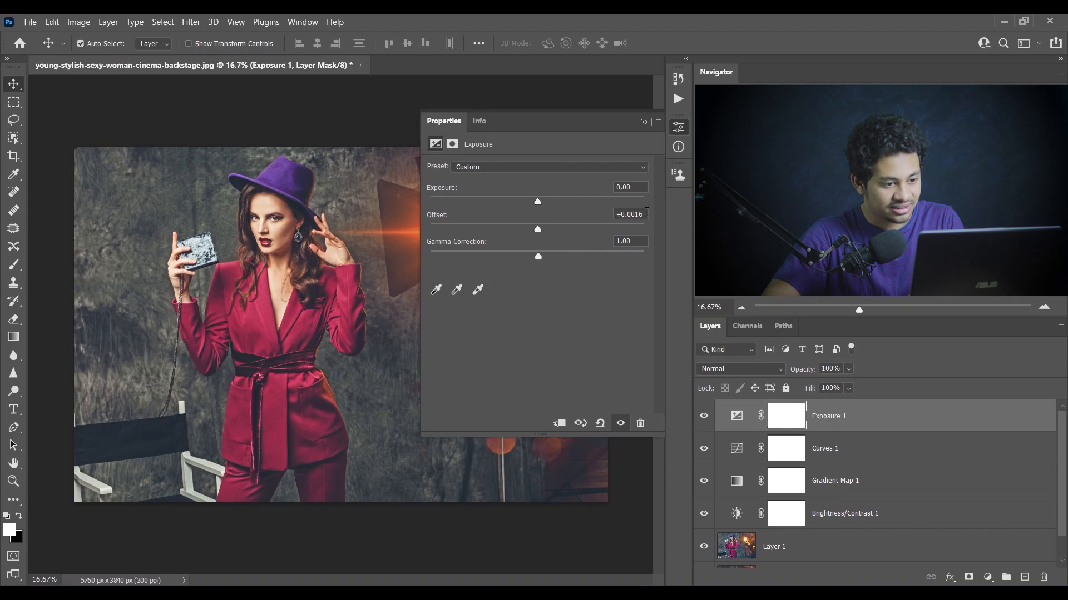
Set the Exposure layer's offset to +0.002 and its gamma correction to 0.90.
key("Up")
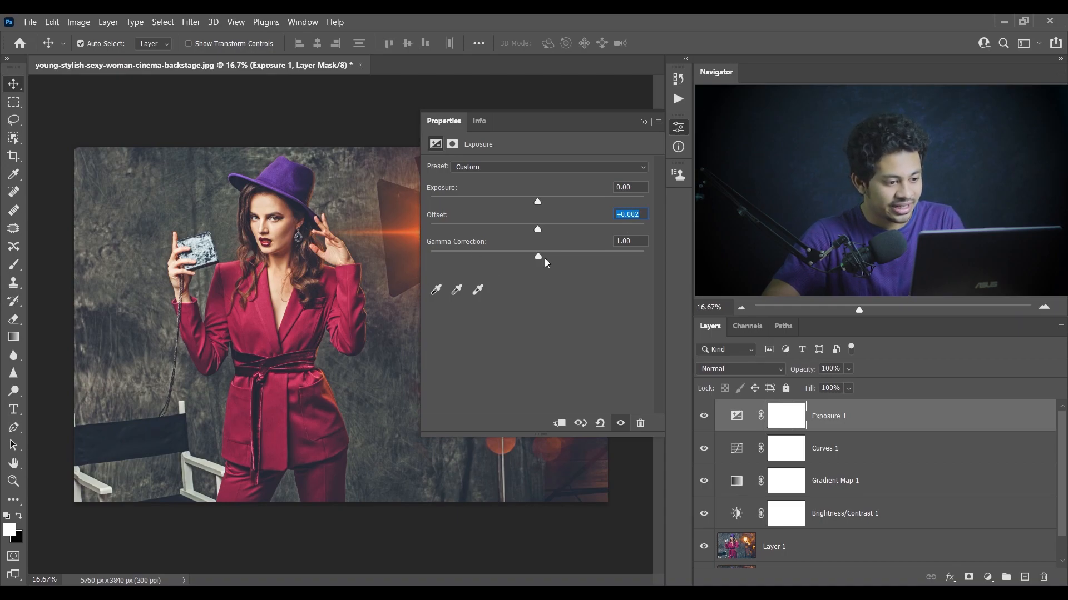
left_click_drag(538, 257, 546, 258)
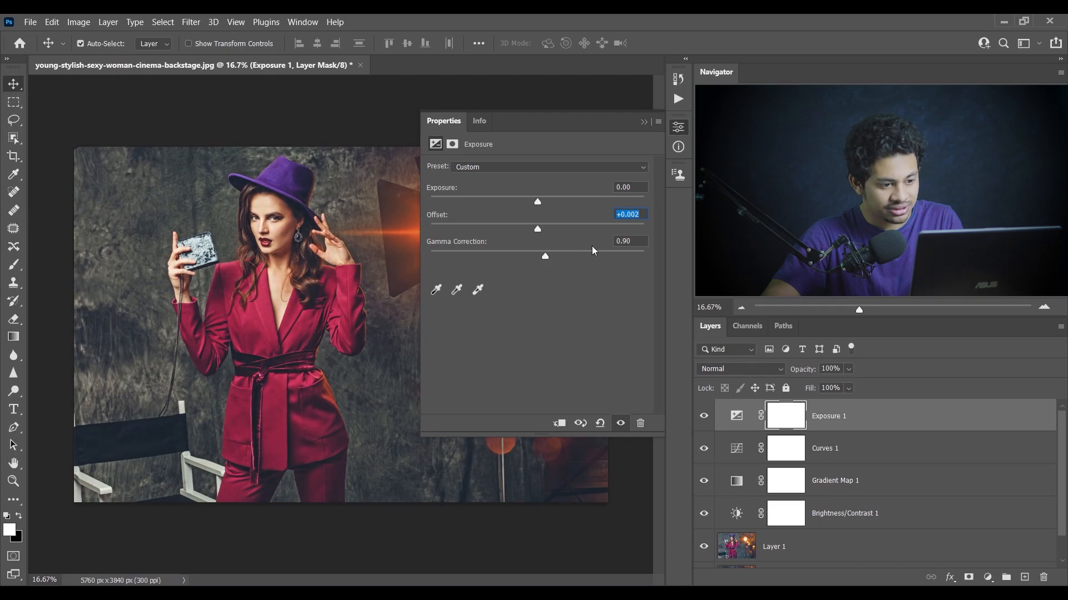
Compare the whole image with the Exposure adjustment layer hidden and shown.
left_click(676, 129)
left_click(702, 416)
left_click(702, 416)
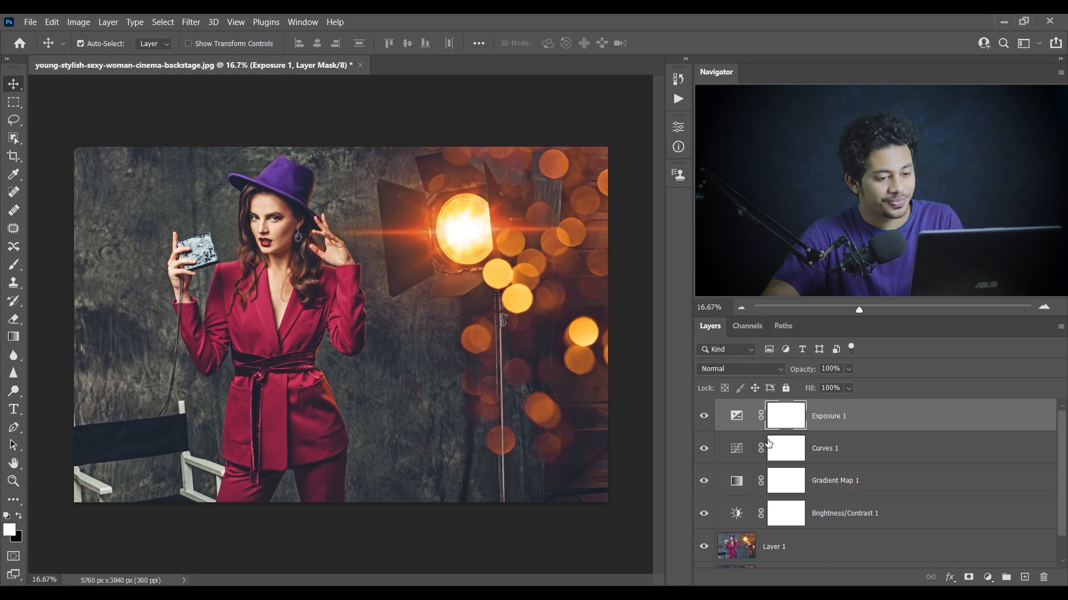
Add a Selective Color adjustment layer above the Exposure layer and set its Reds to Cyan -25% and Magenta +35%.
left_click(872, 429)
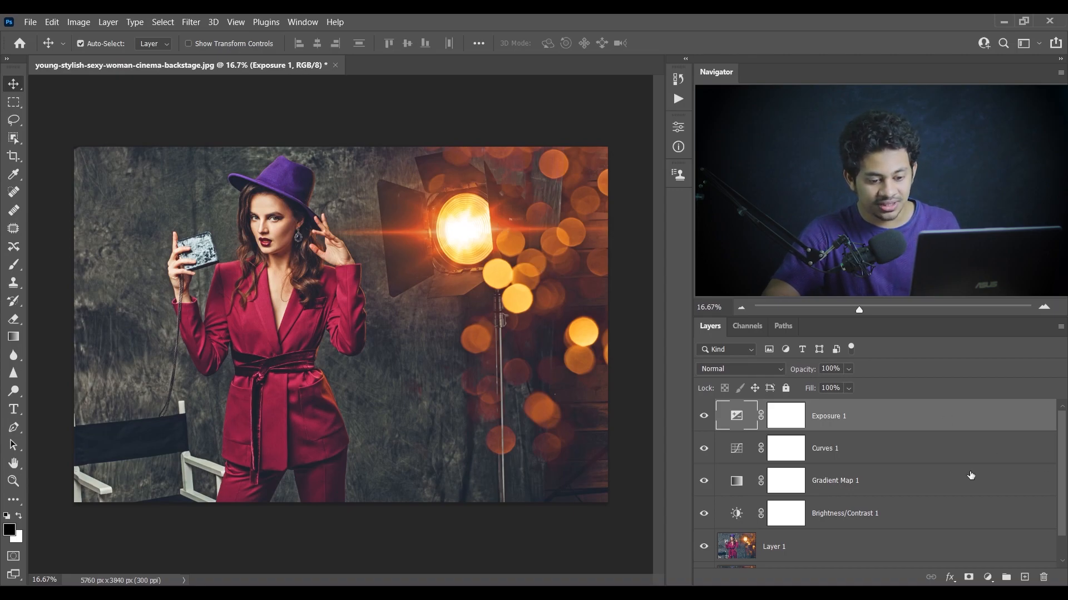
left_click(988, 577)
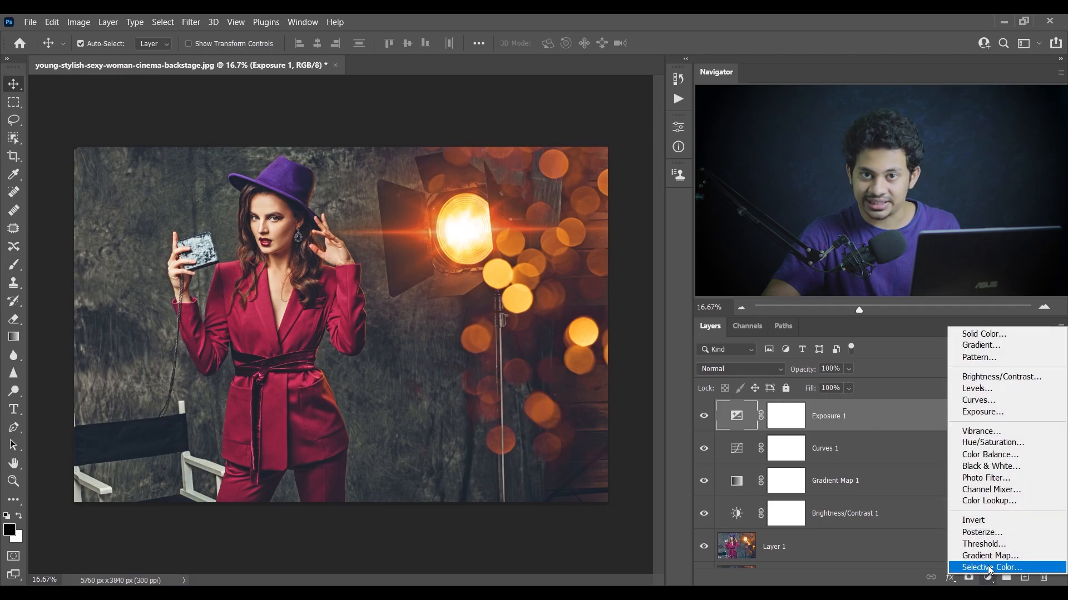
left_click(988, 567)
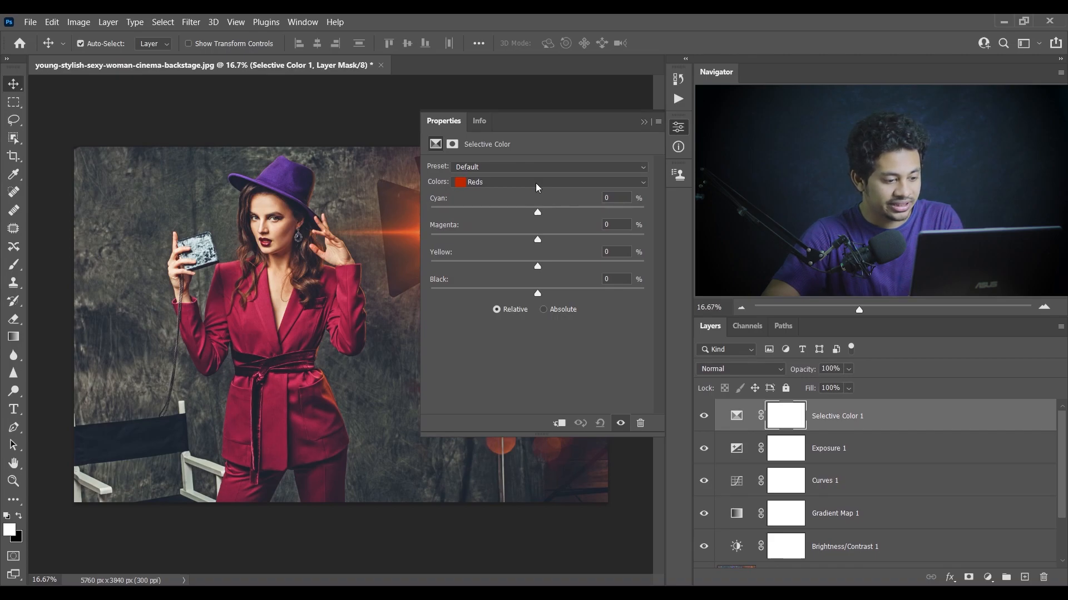
left_click(535, 182)
left_click(502, 194)
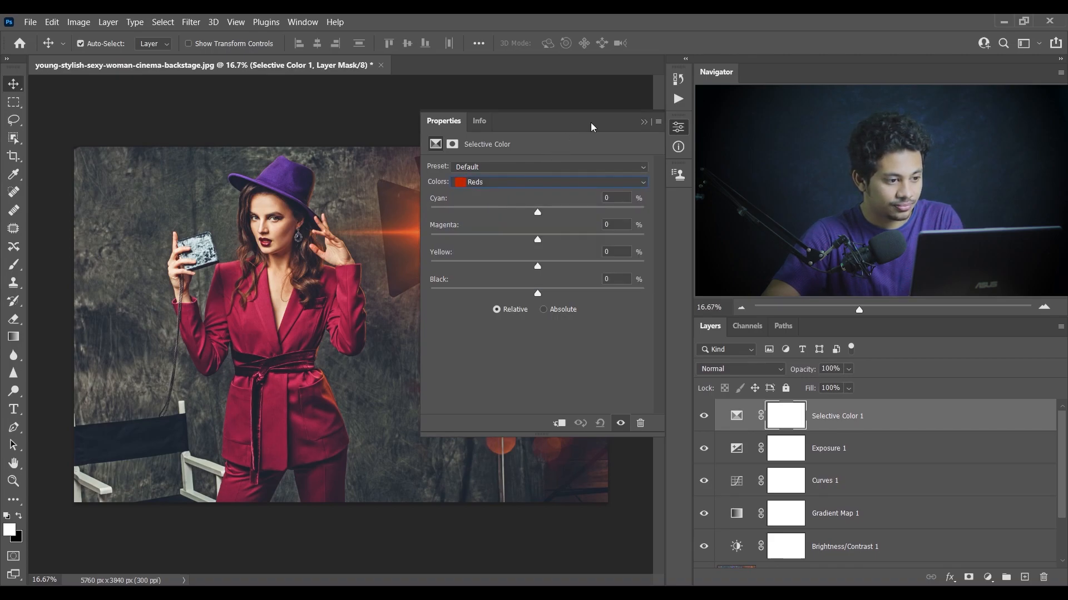
left_click_drag(591, 127, 229, 122)
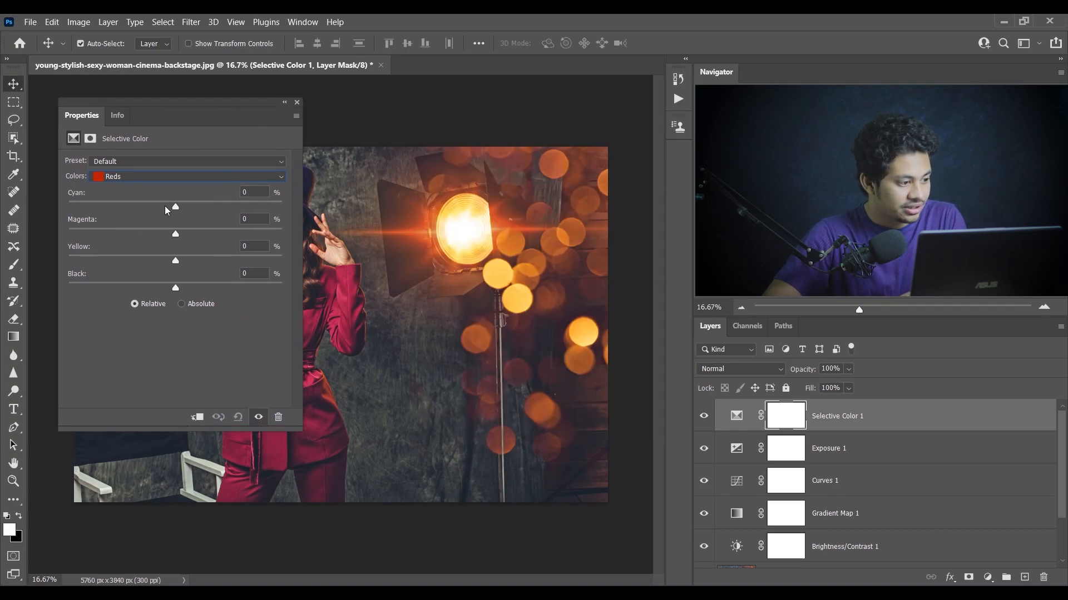
left_click_drag(175, 207, 170, 207)
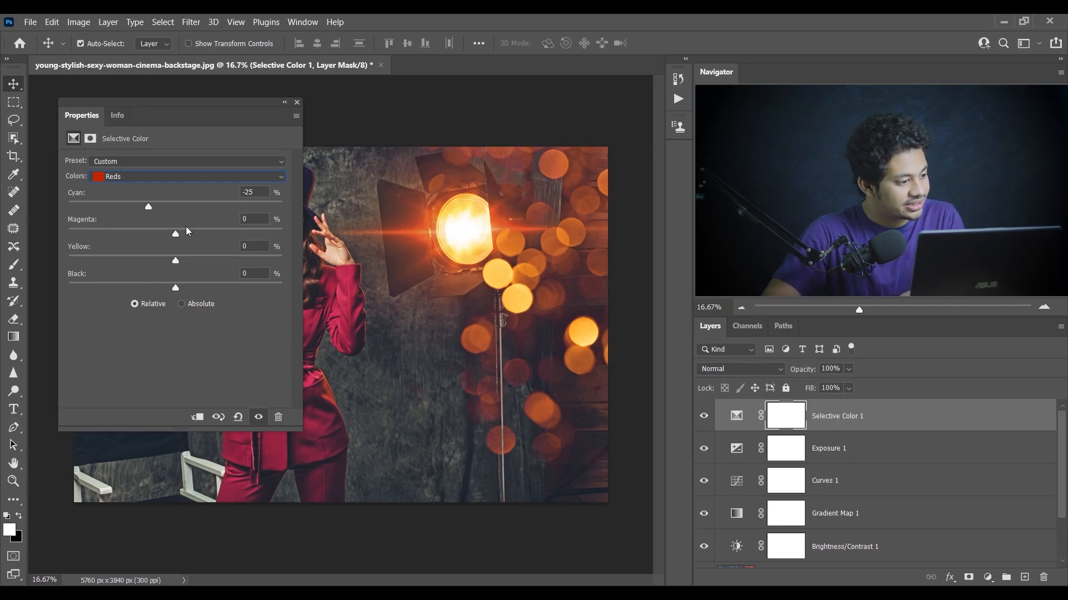
left_click_drag(182, 231, 213, 228)
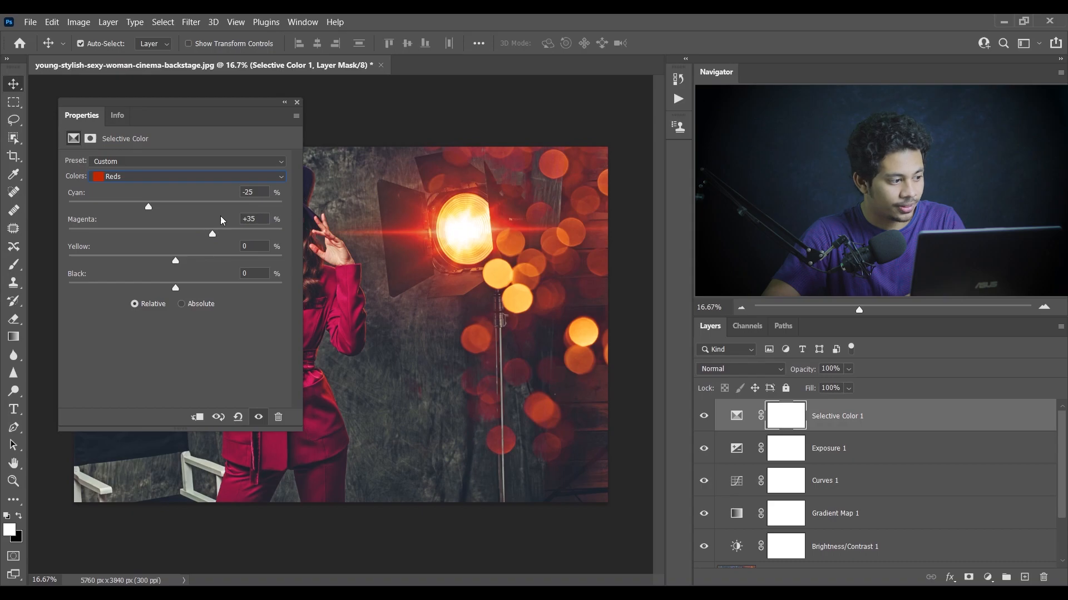
In the Yellows range of the Selective Color layer, set Yellow to +30%.
left_click(202, 176)
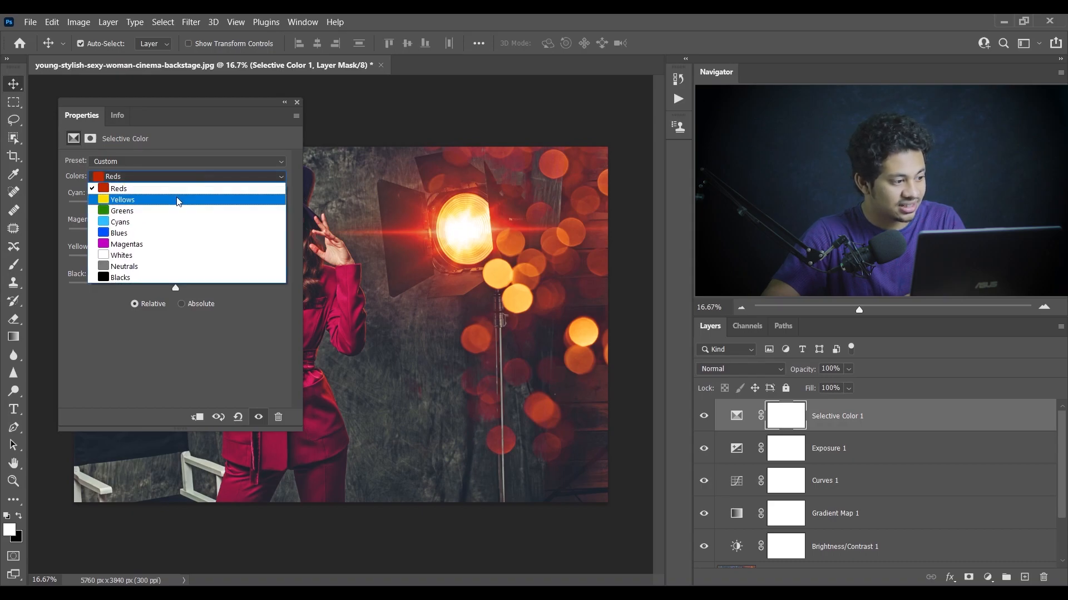
left_click(178, 200)
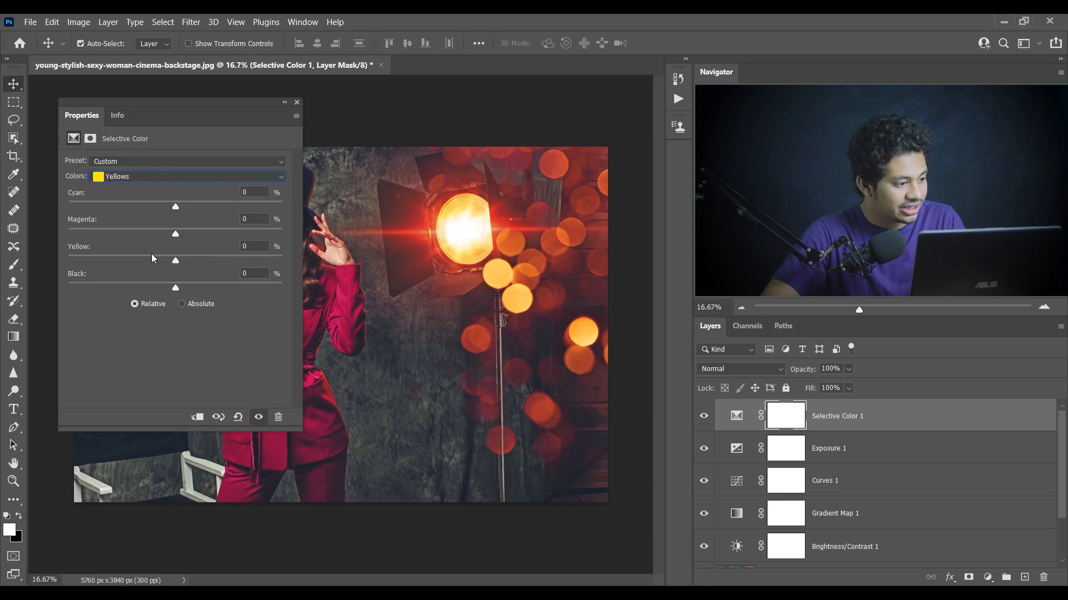
left_click_drag(175, 260, 209, 257)
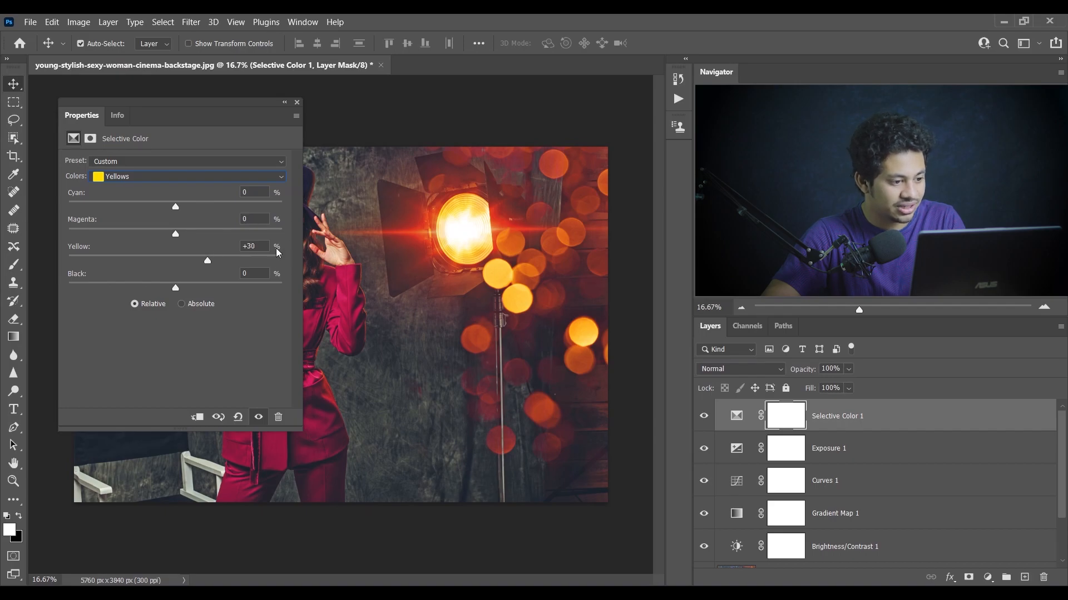
Compare the lamp and bokeh area with the Selective Color layer hidden and shown.
left_click(258, 418)
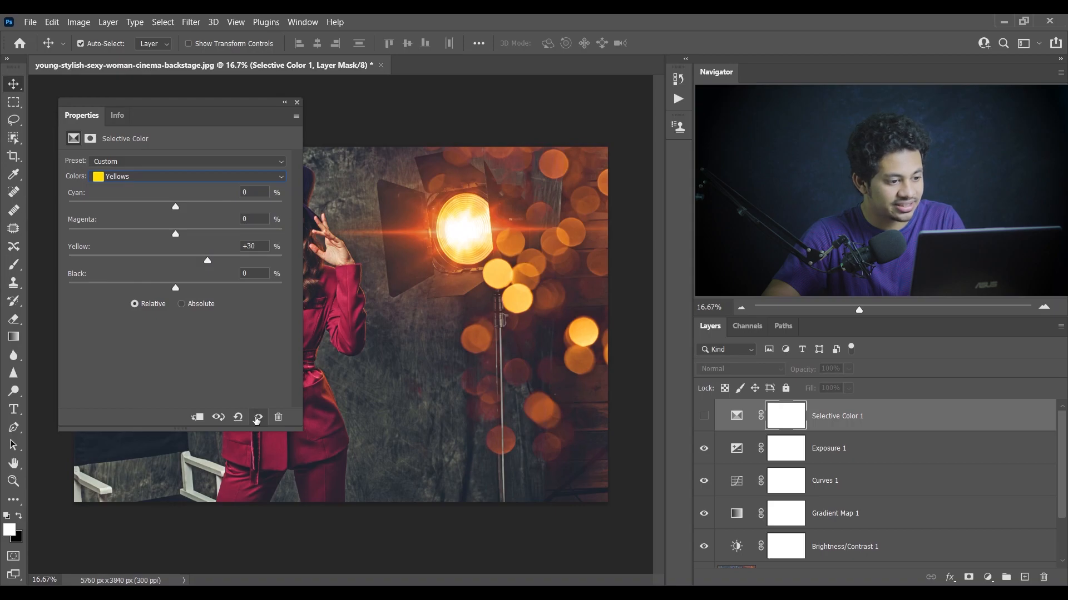
left_click(258, 418)
left_click(258, 418)
left_click(258, 418)
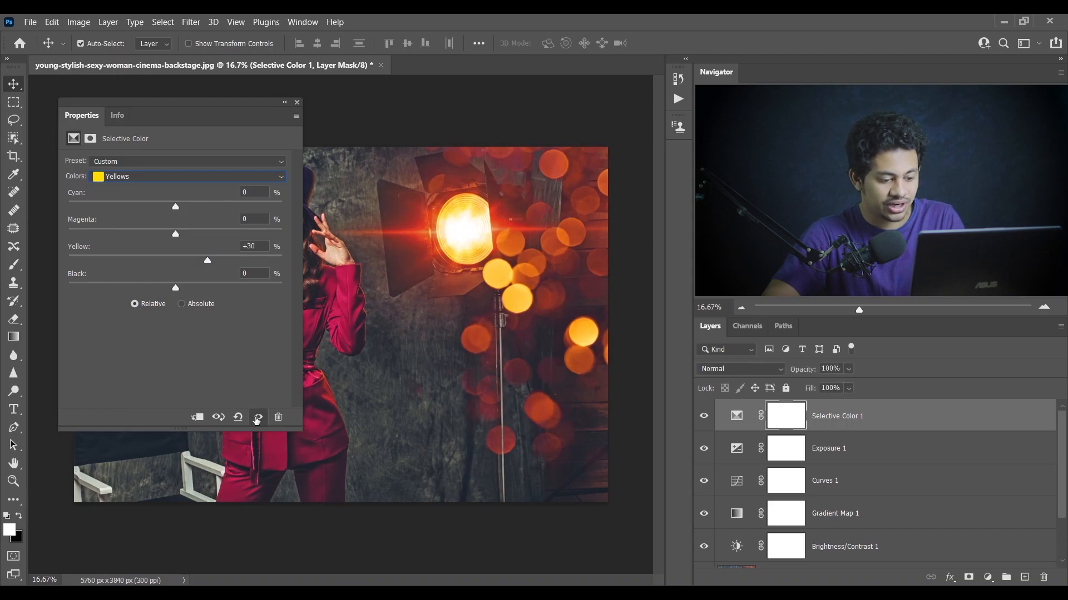
In the Blues range of the Selective Color layer, set Cyan to -100% and Magenta to +43% to shift the hat's colour.
left_click_drag(216, 112, 509, 116)
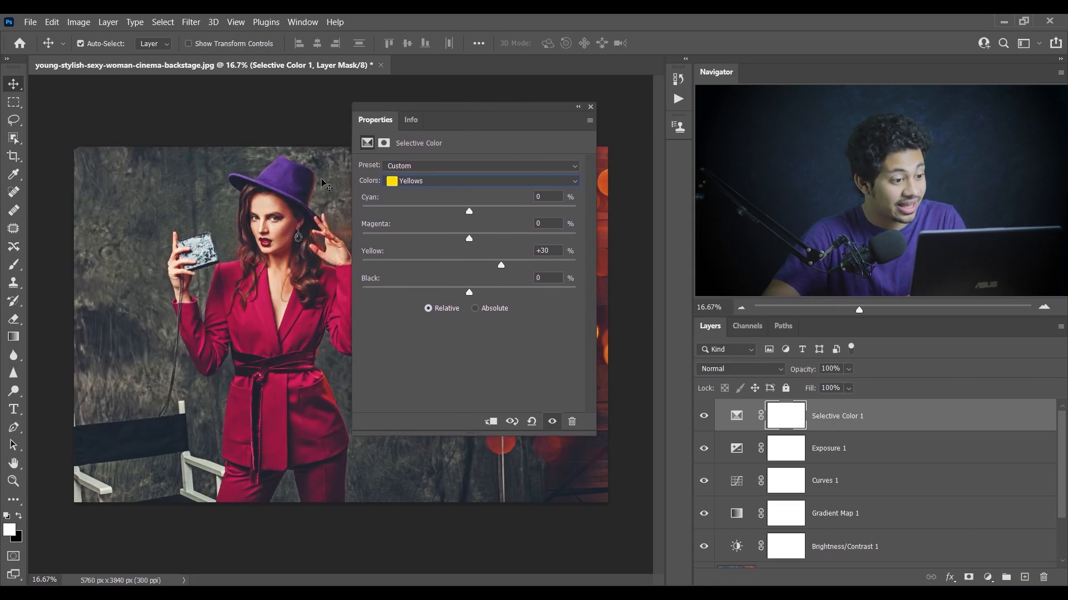
left_click(410, 180)
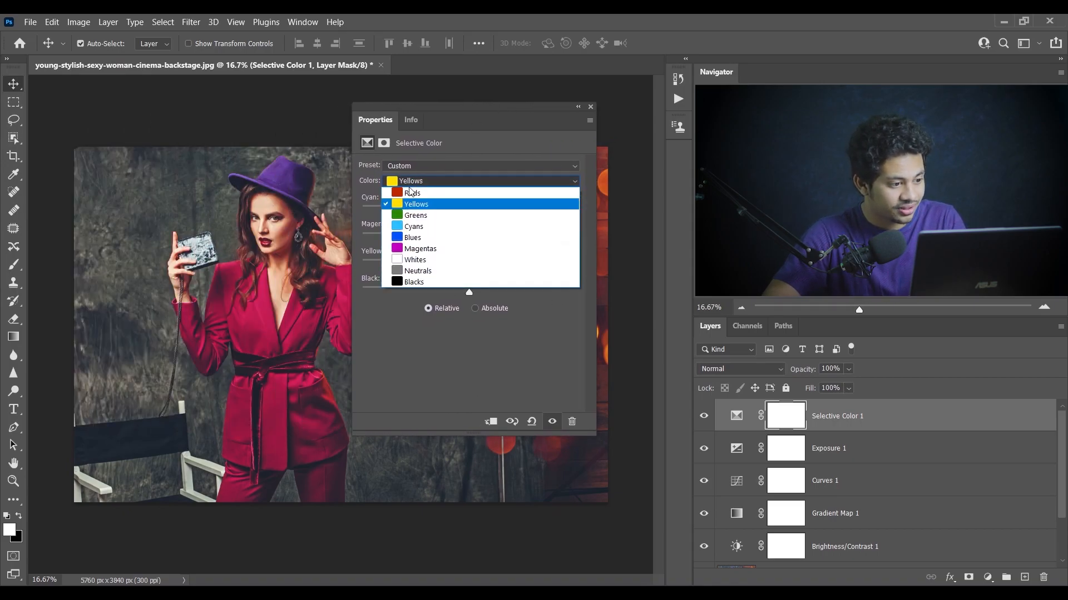
left_click(421, 237)
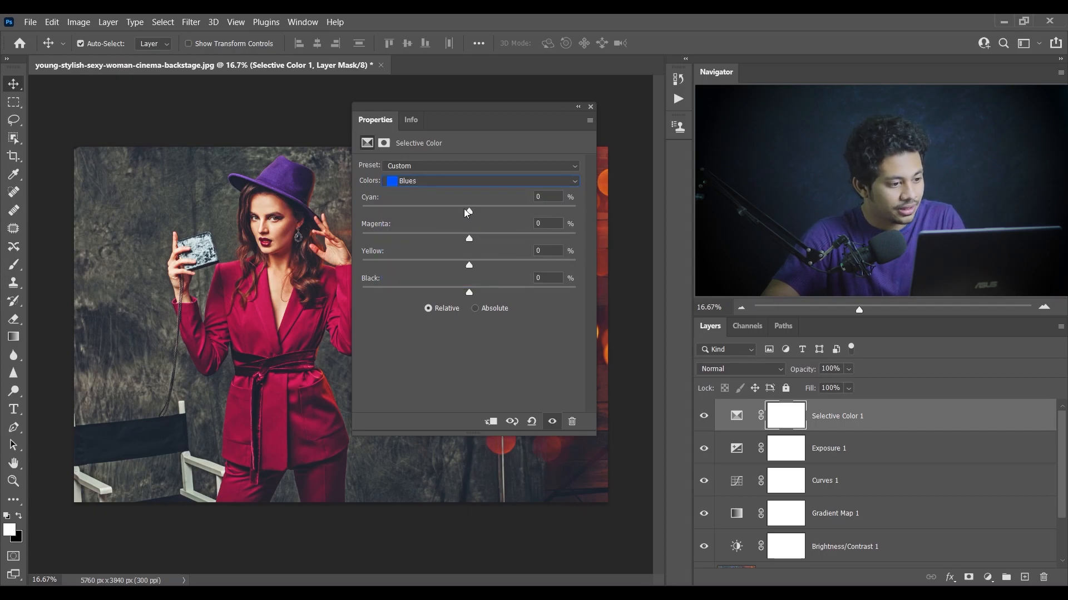
left_click_drag(309, 211, 368, 211)
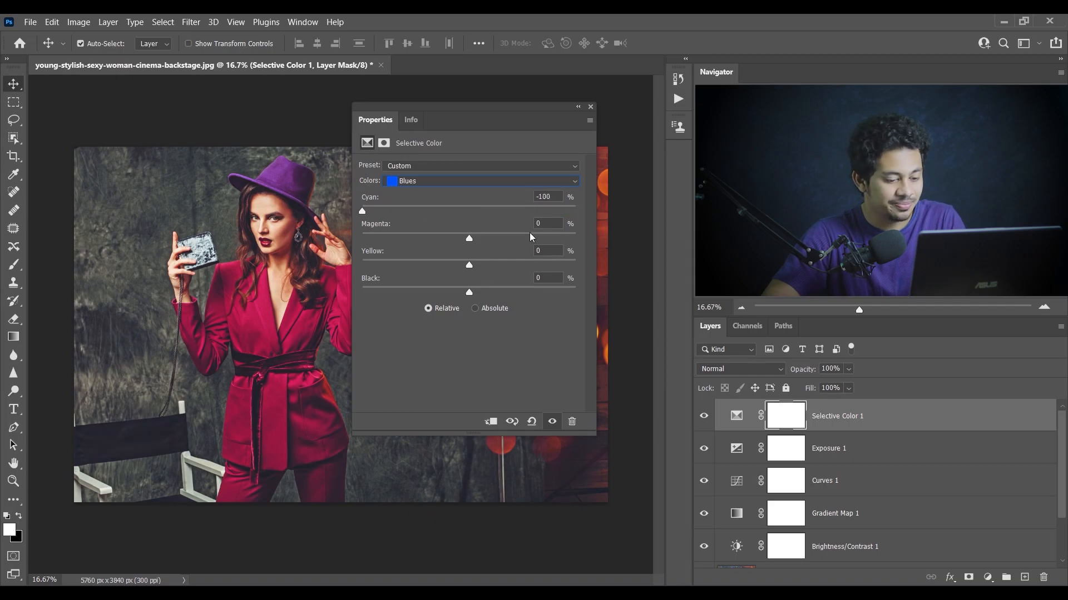
left_click_drag(483, 238, 514, 237)
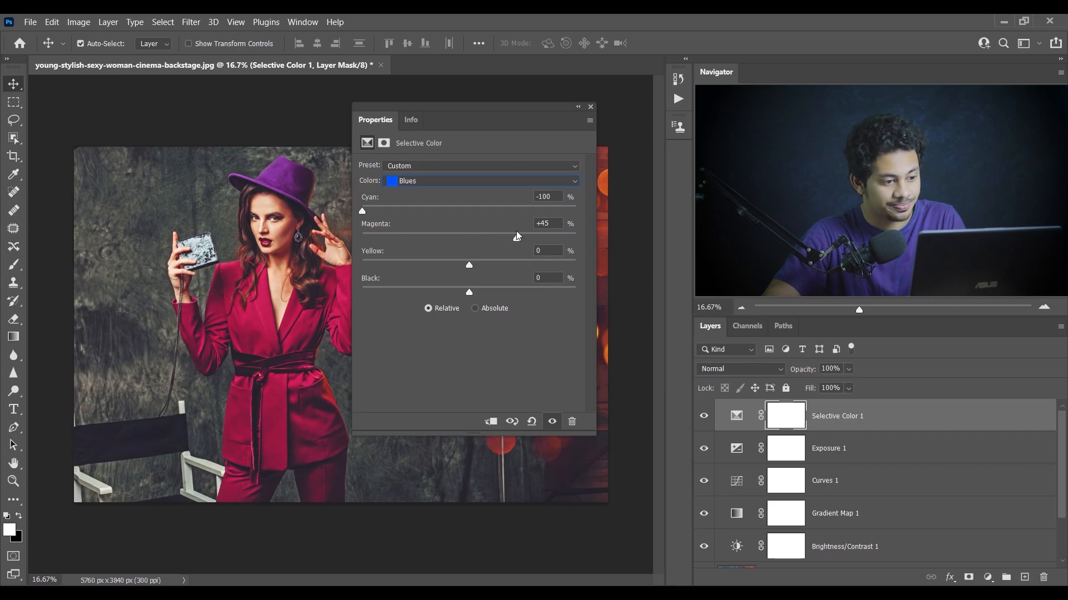
left_click_drag(550, 225, 518, 221)
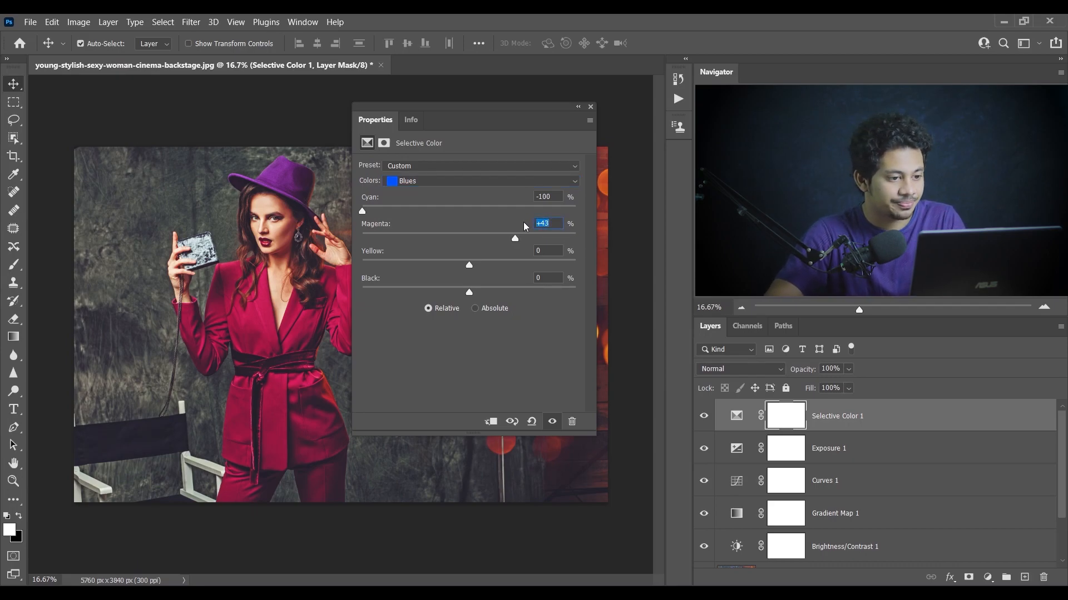
Dock the floating adjustment properties back beside the layers and collapse them to reveal the whole image.
left_click_drag(553, 111, 675, 148)
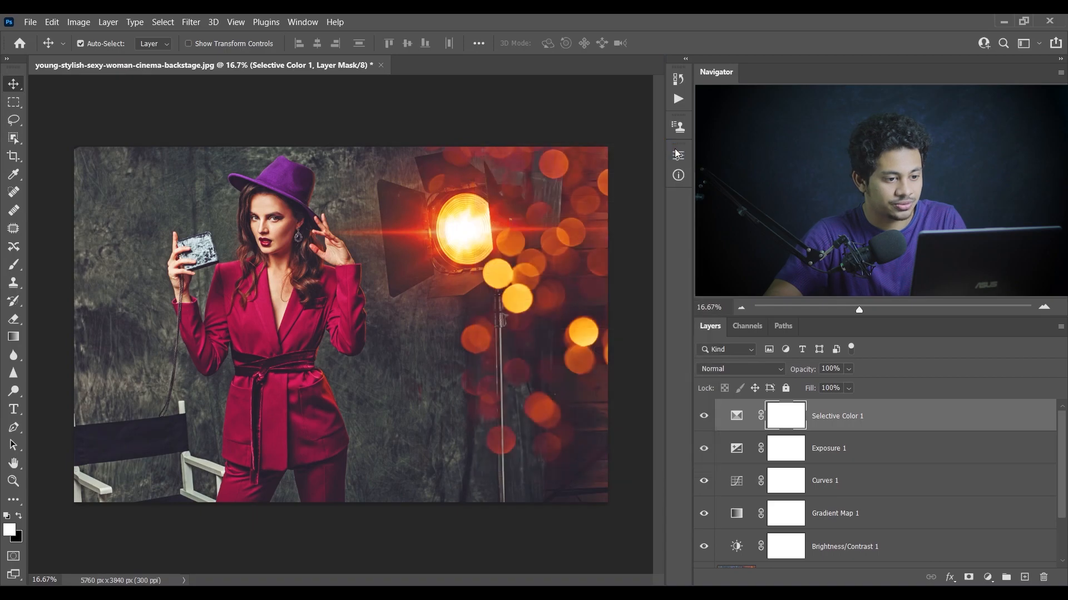
left_click(678, 156)
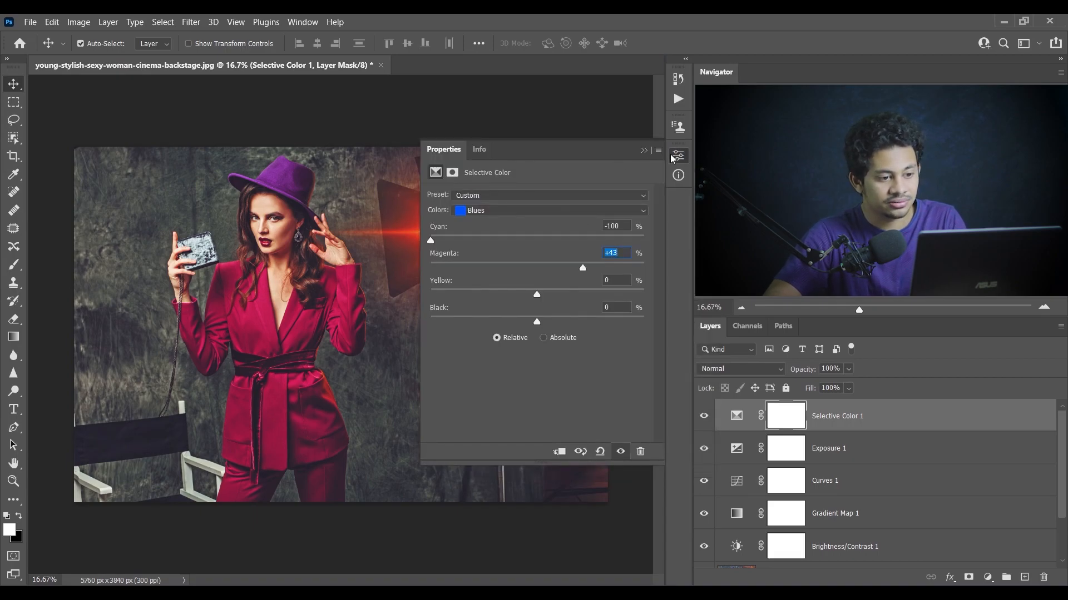
left_click(679, 157)
Compare the whole image repeatedly with the Selective Color adjustment hidden and shown.
left_click(704, 417)
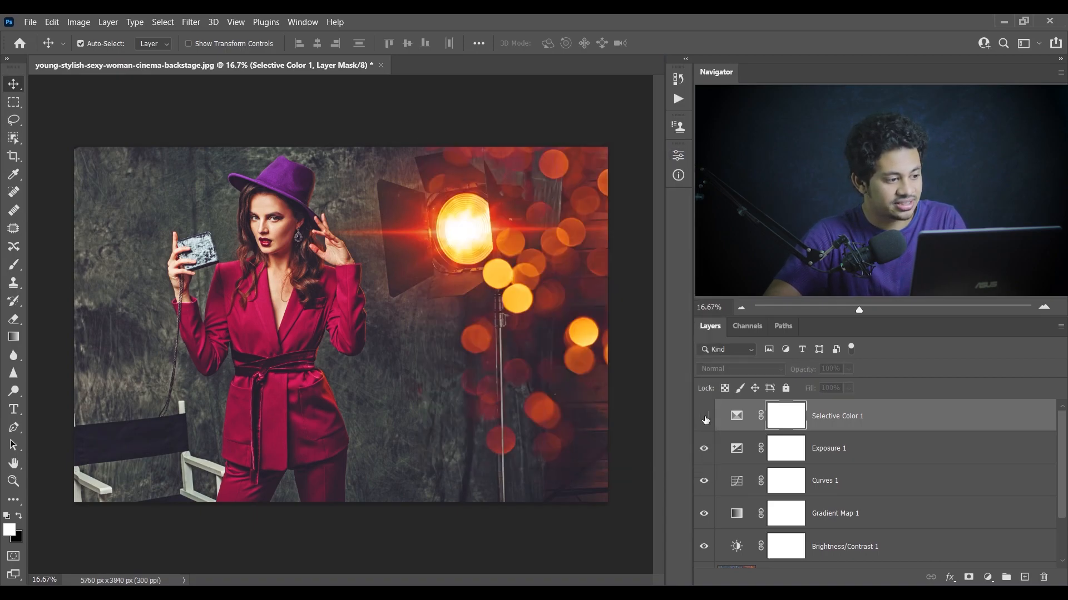
left_click(704, 417)
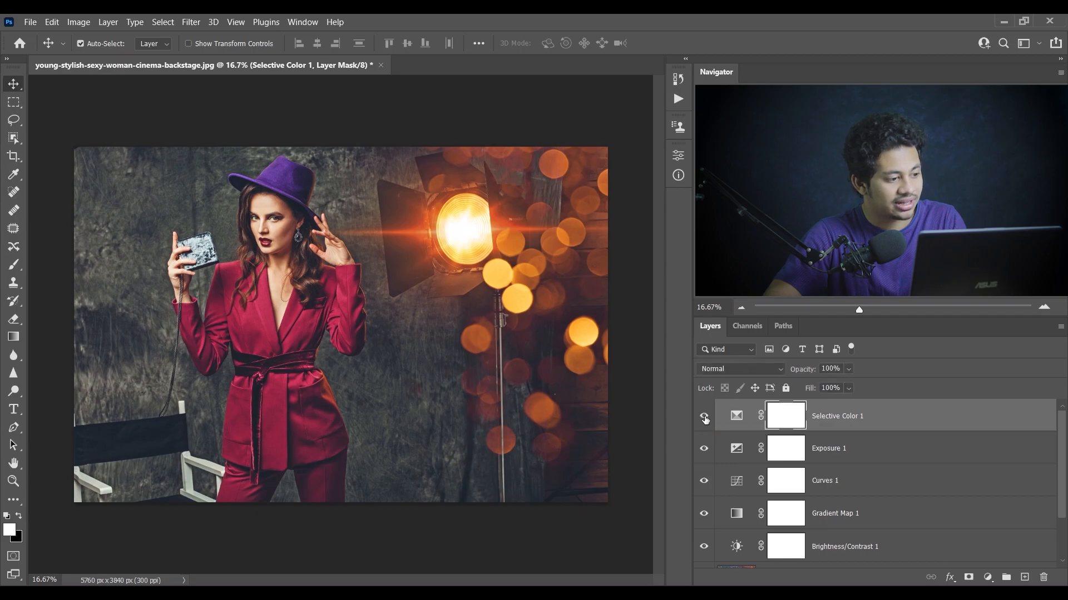
left_click(704, 417)
left_click(704, 417)
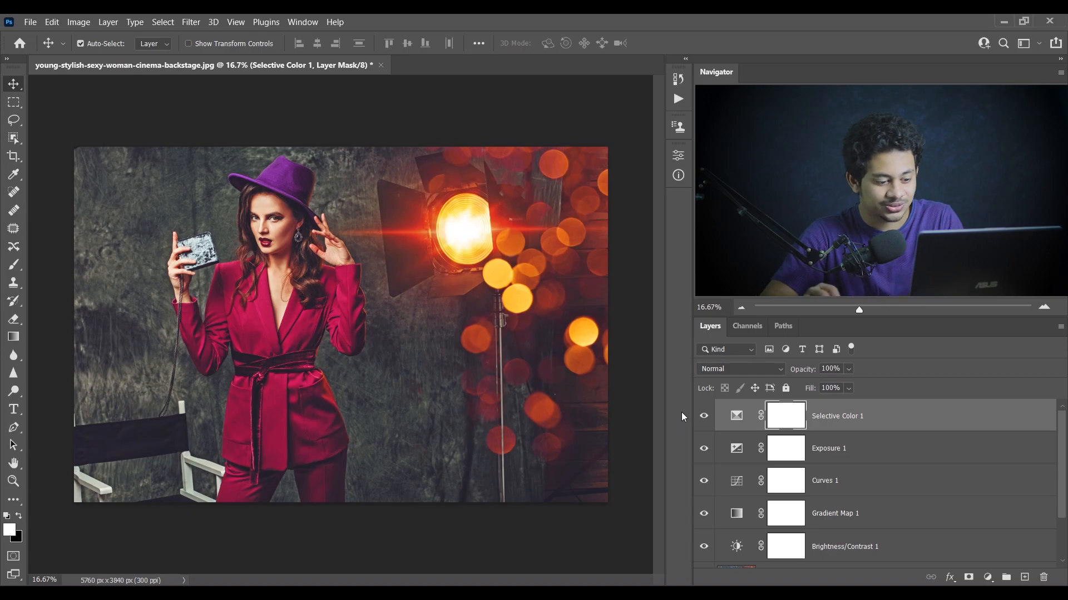
left_click(704, 417)
left_click(704, 417)
Add a Levels adjustment layer above the Selective Color layer and set its RGB input black level to 5.
left_click(979, 418)
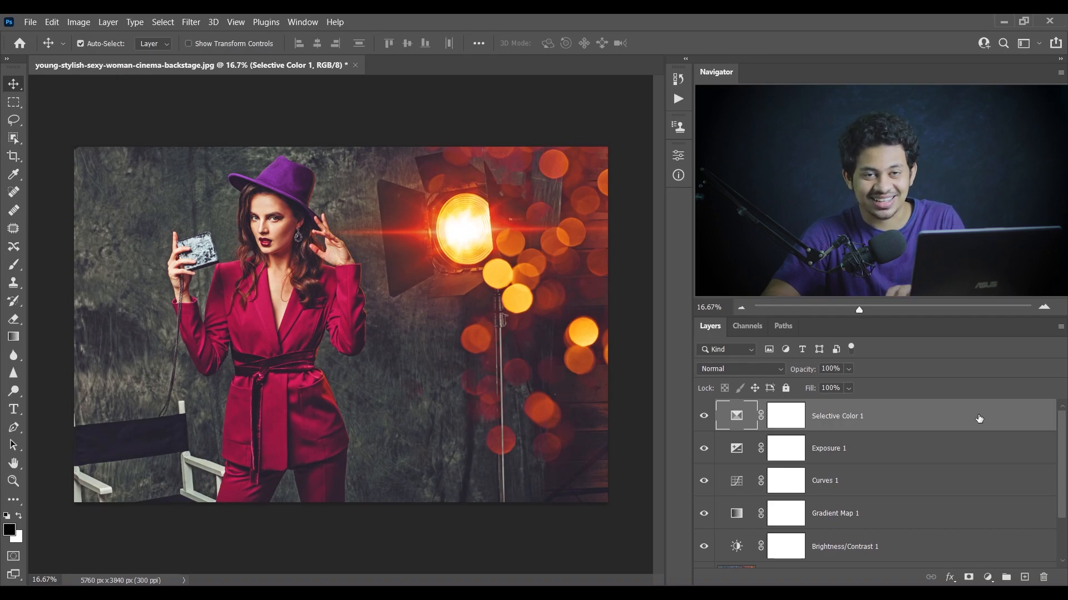
left_click(988, 578)
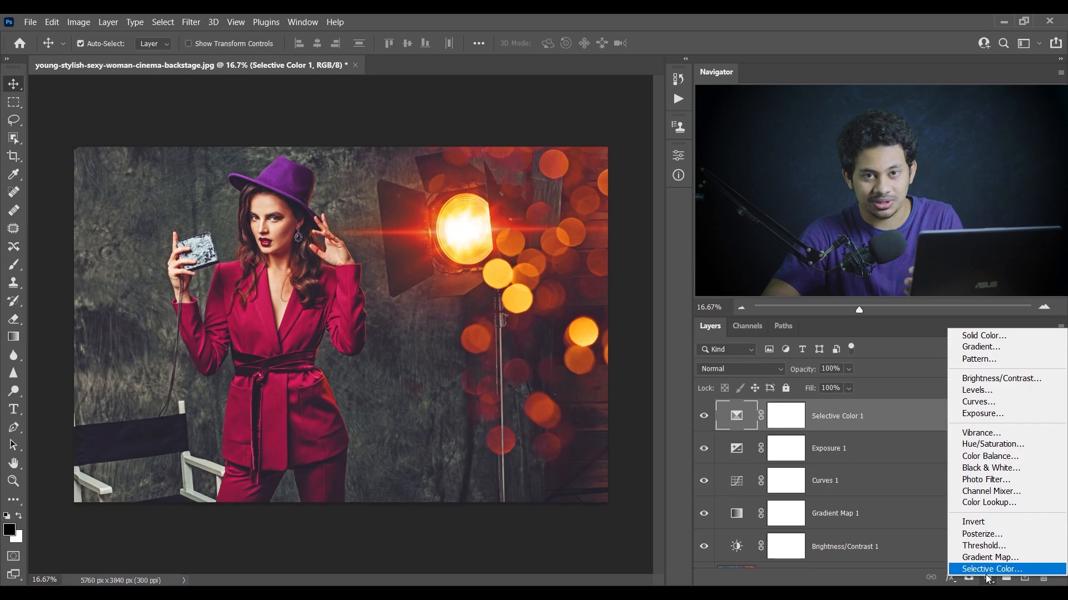
left_click(987, 397)
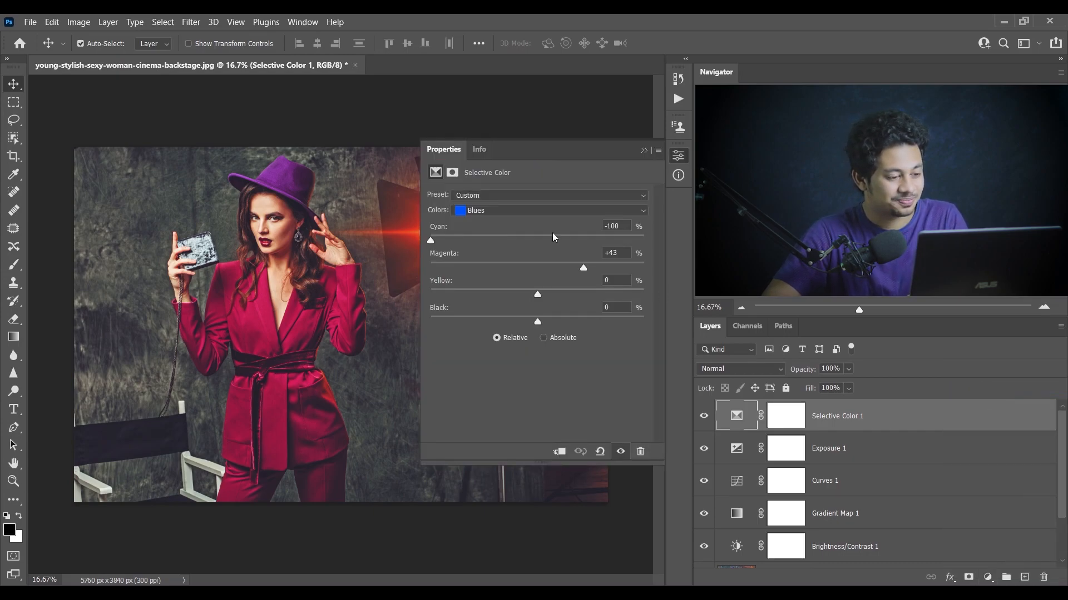
left_click(536, 223)
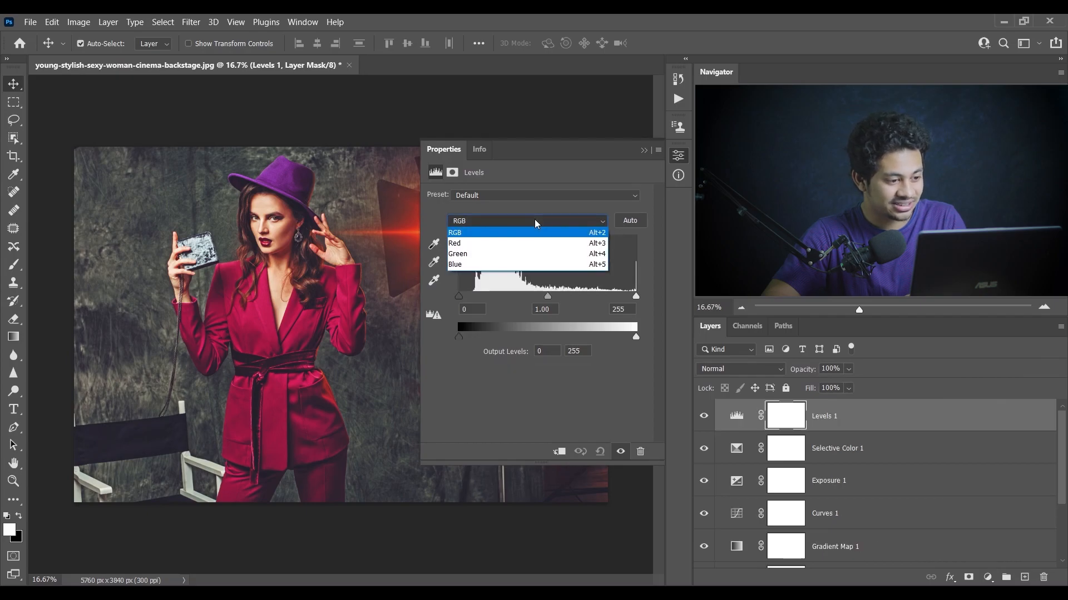
left_click(515, 232)
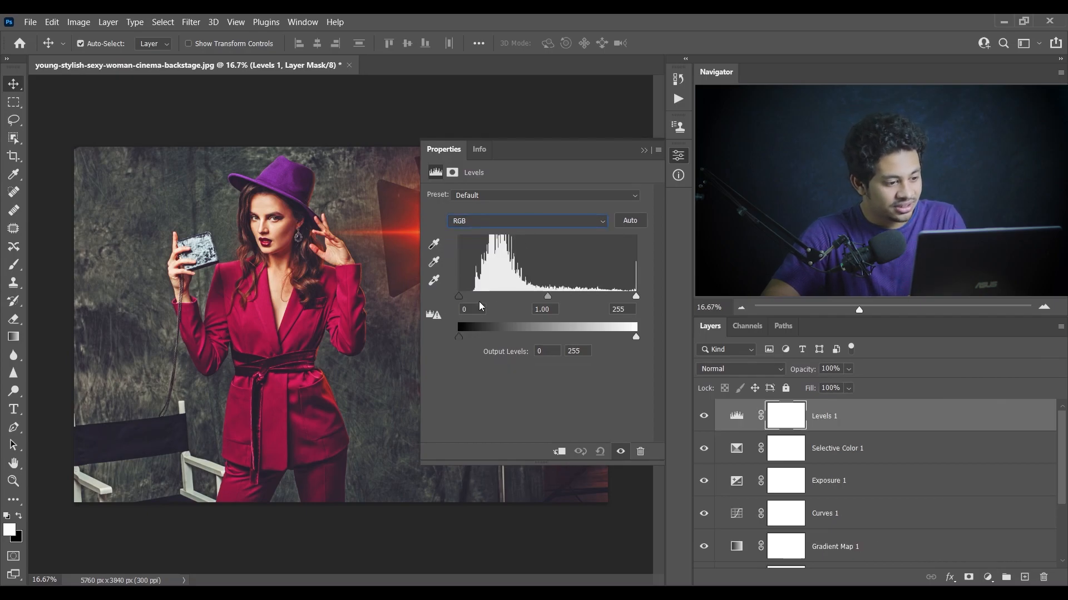
left_click_drag(461, 299, 464, 300)
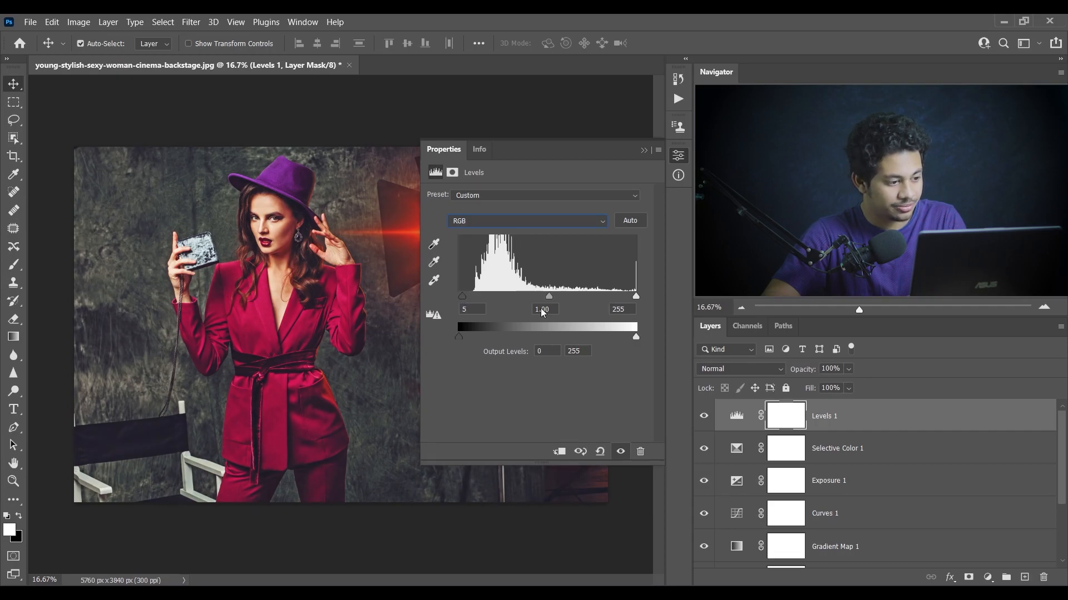
Compare the image with the Levels layer hidden and shown, and raise its RGB output black level to 10.
left_click(704, 416)
left_click(705, 416)
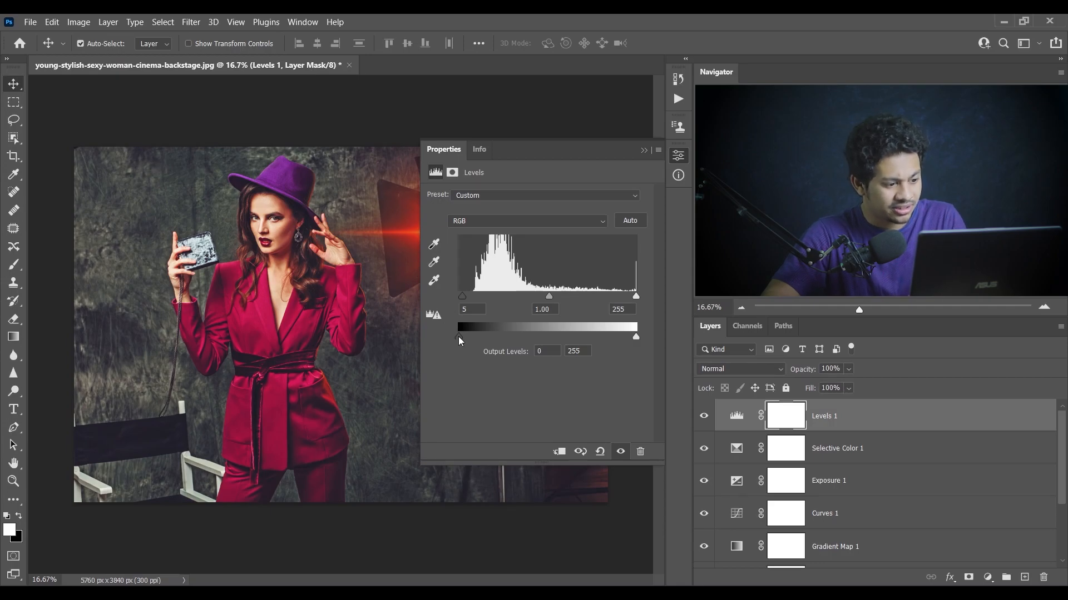
left_click_drag(461, 338, 504, 338)
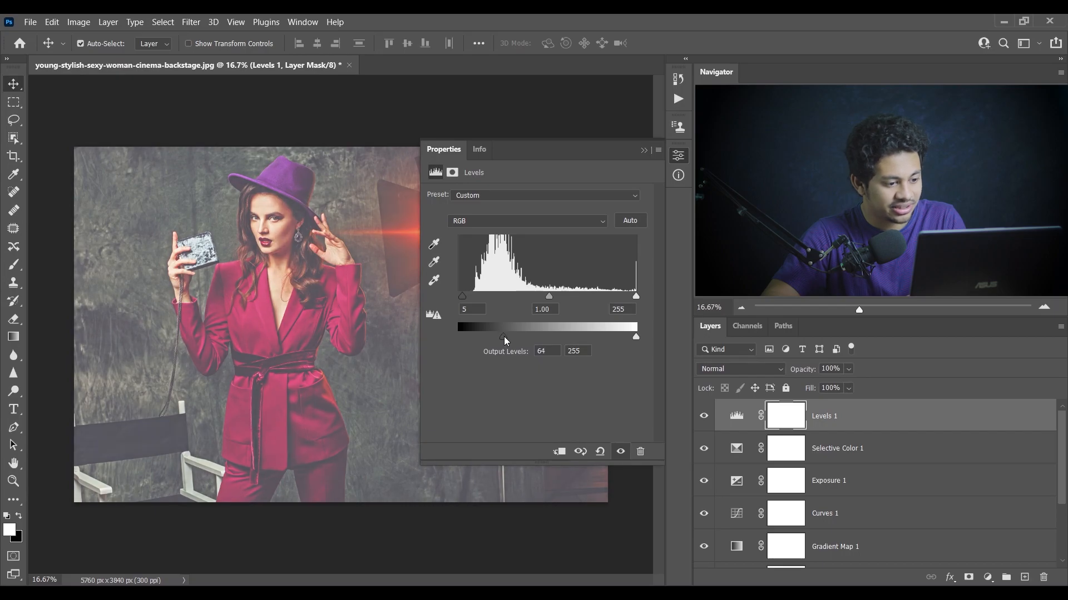
left_click_drag(506, 341, 463, 341)
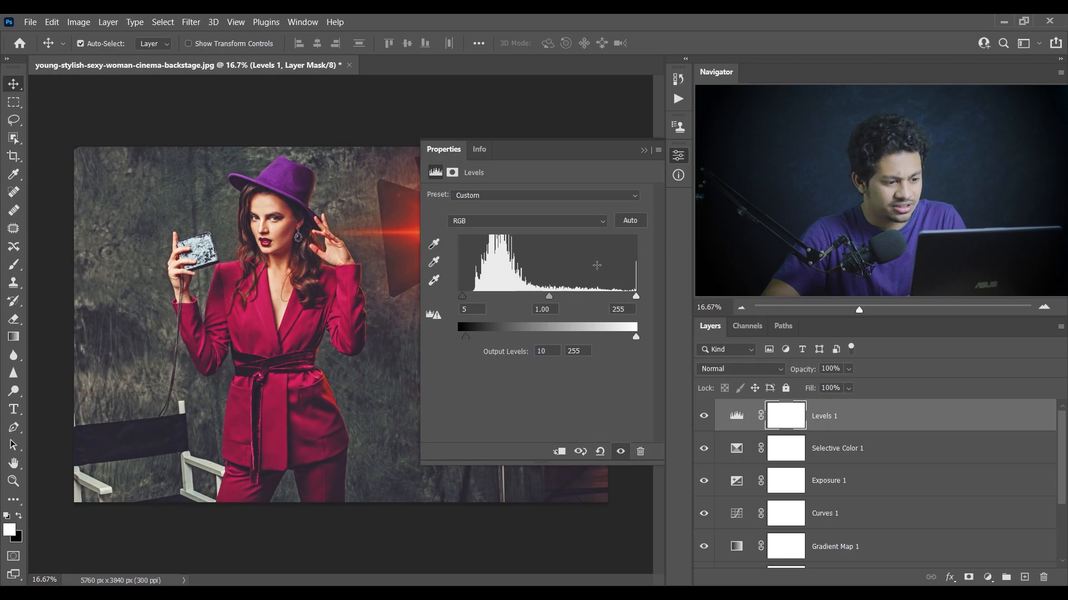
Collapse the adjustment properties and compare the whole image with the Levels layer hidden and shown.
left_click(678, 156)
left_click(703, 416)
left_click(703, 415)
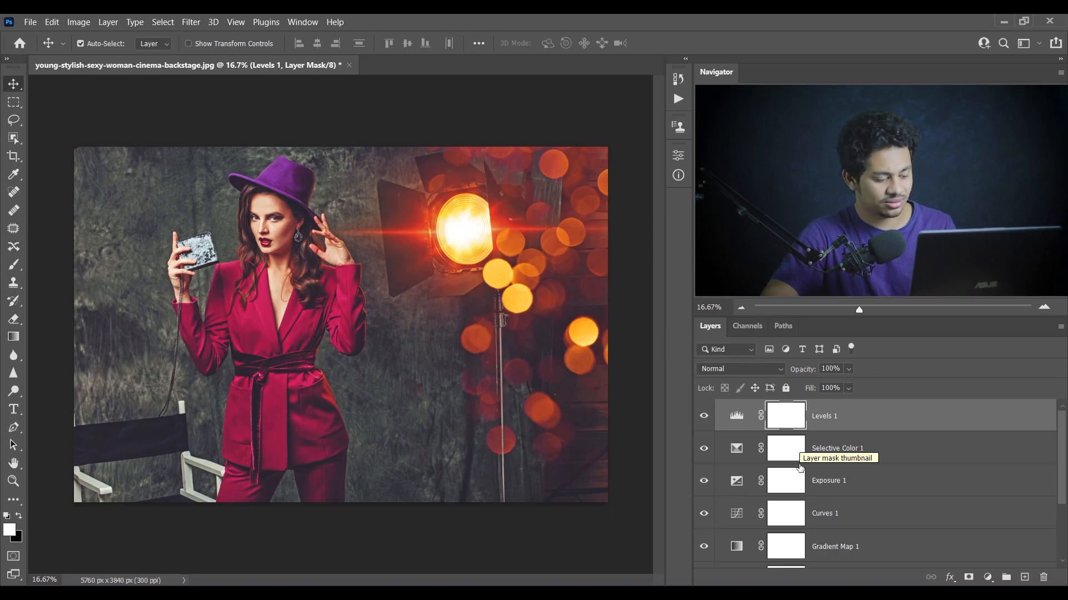
Compare the graded portrait with the original by repeatedly showing only the Background layer and restoring all layers.
scroll(789, 489, "down", 3)
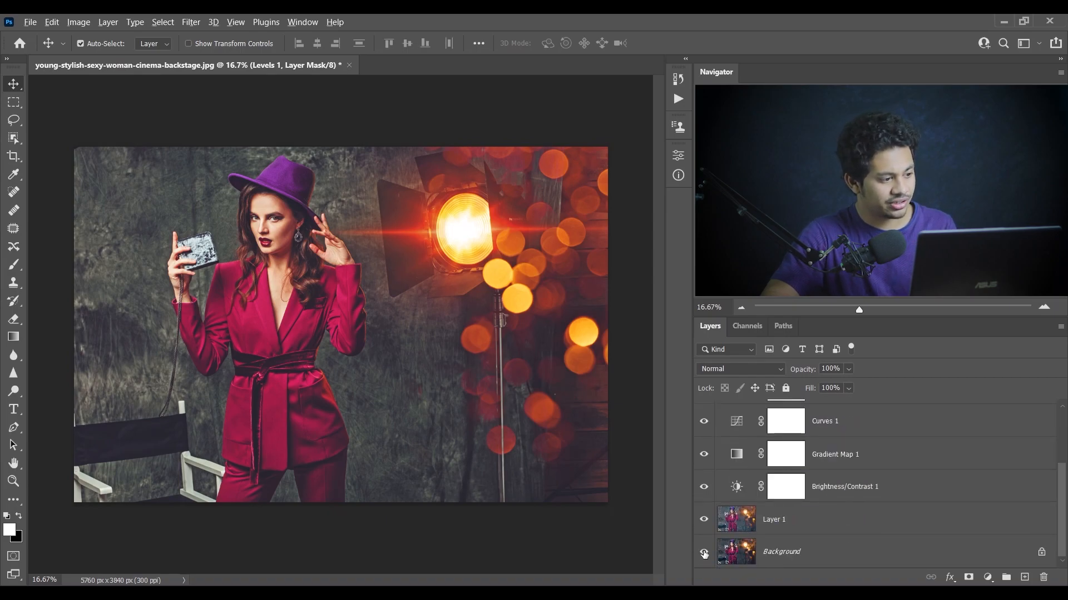
left_click(704, 552, "alt")
left_click(704, 552, "alt")
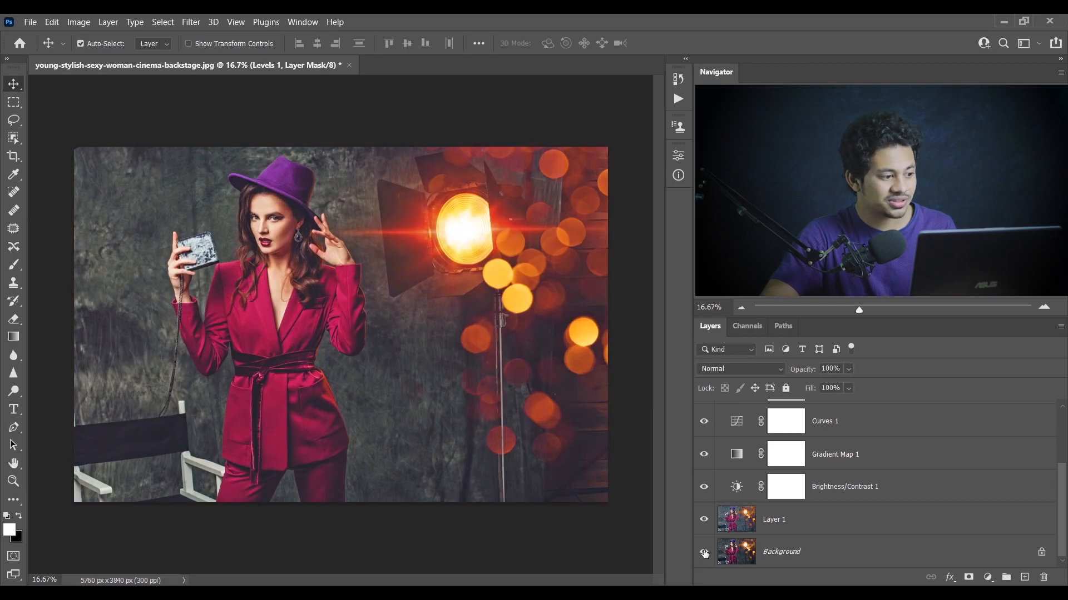
left_click(704, 552, "alt")
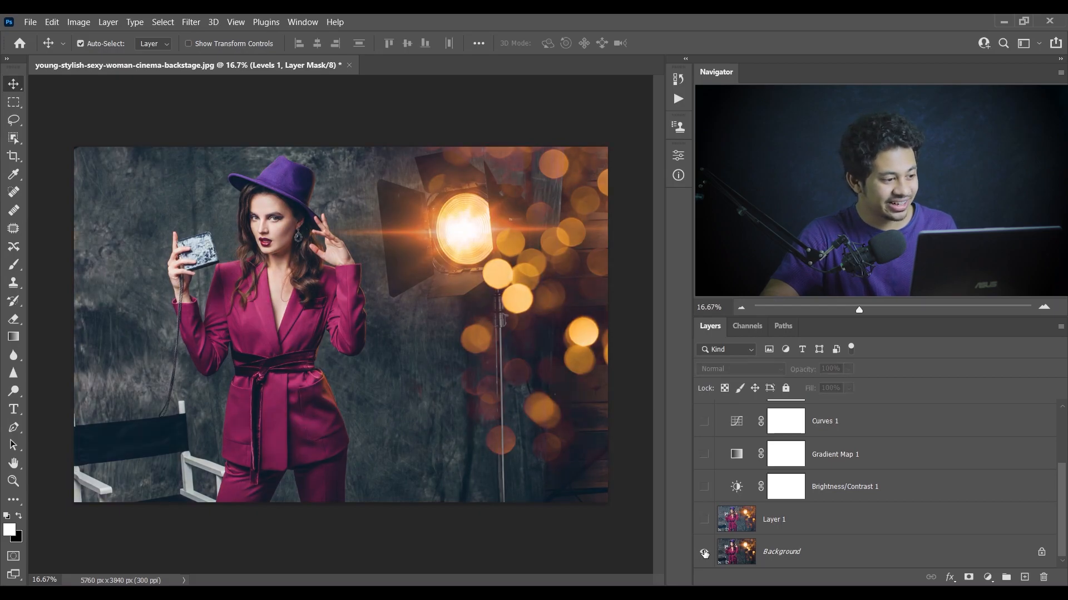
left_click(704, 552, "alt")
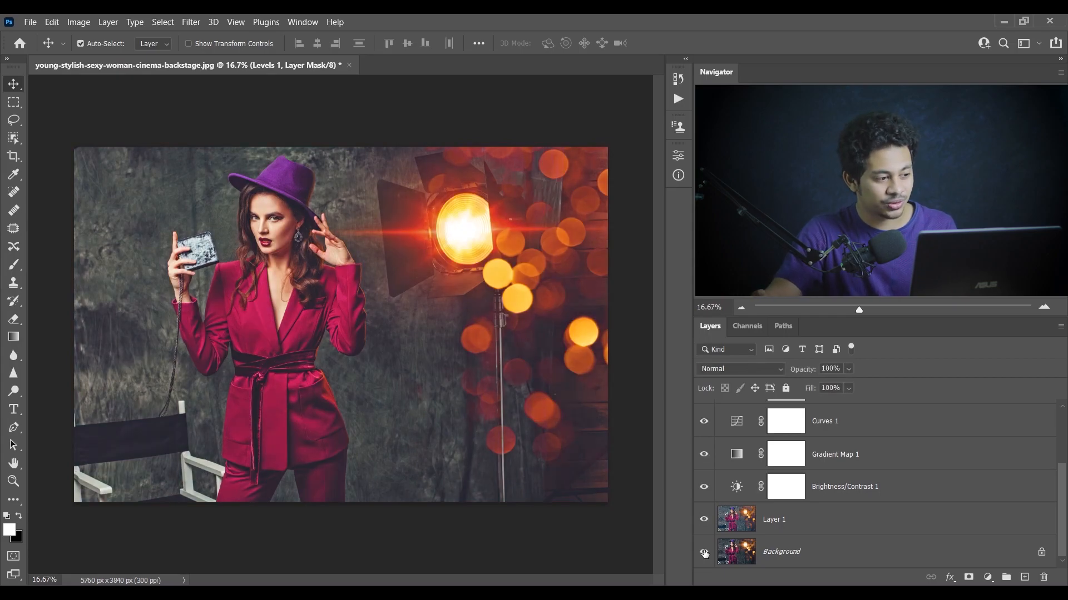
scroll(867, 439, "up", 3)
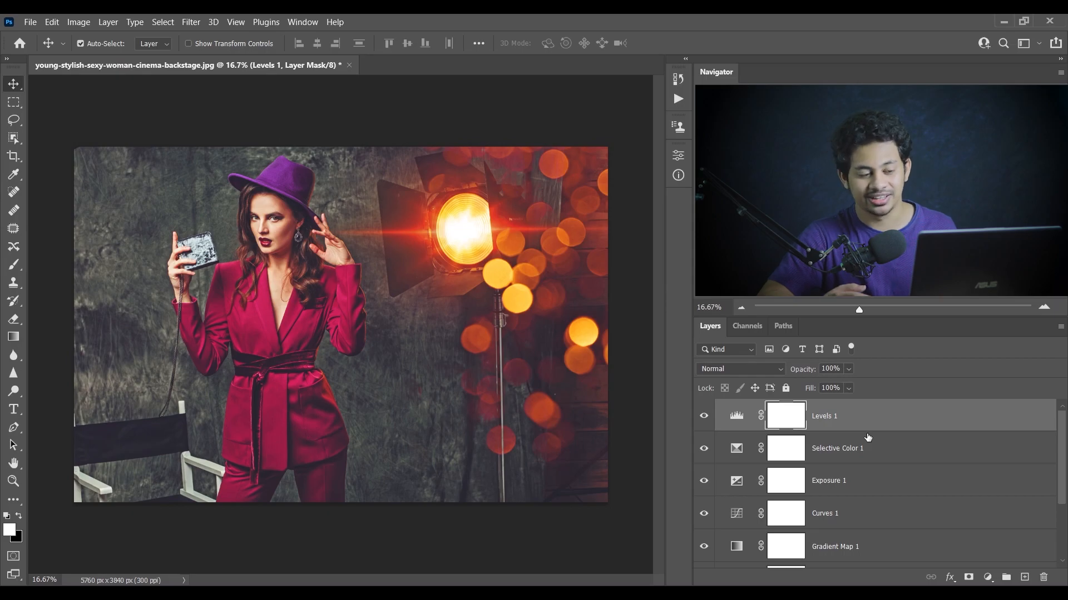
Target the Levels adjustment instead of its mask, and check the complete grade against the Background layer alone once more.
left_click(734, 417)
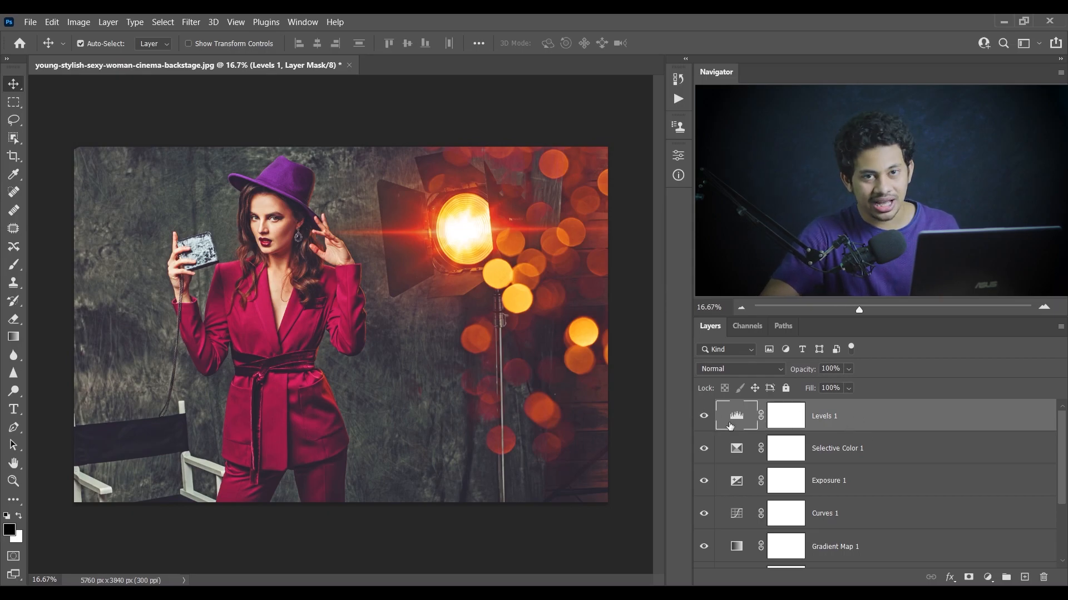
scroll(722, 438, "down", 3)
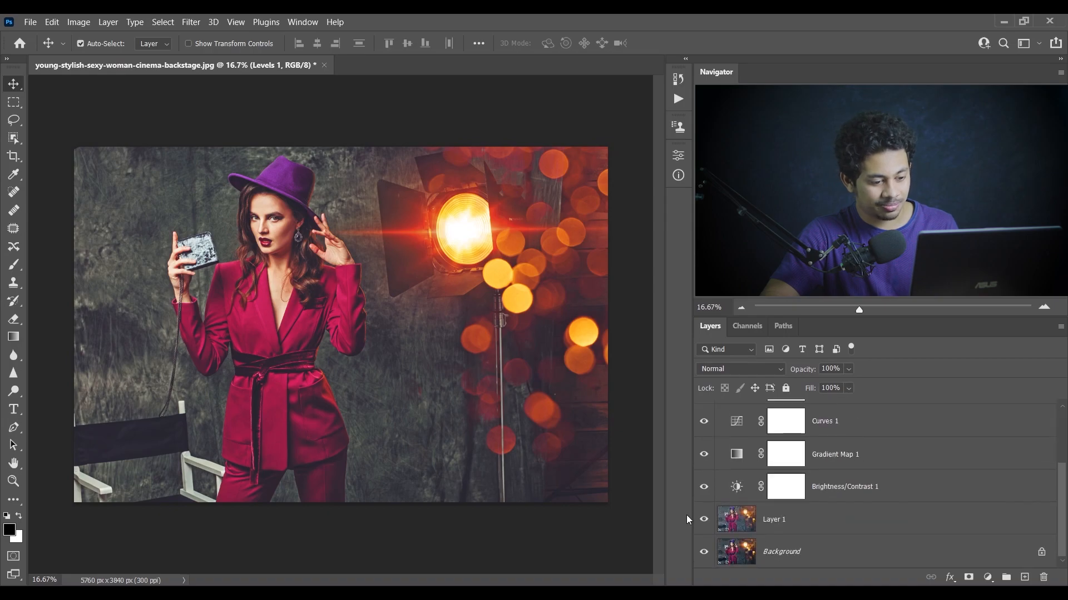
left_click(704, 550)
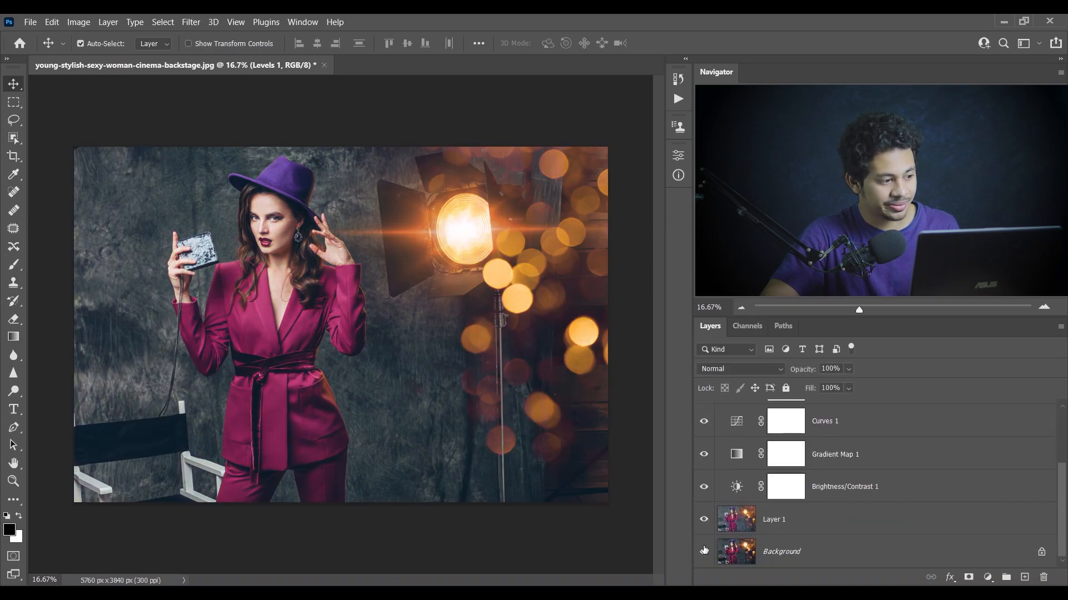
scroll(877, 503, "up", 3)
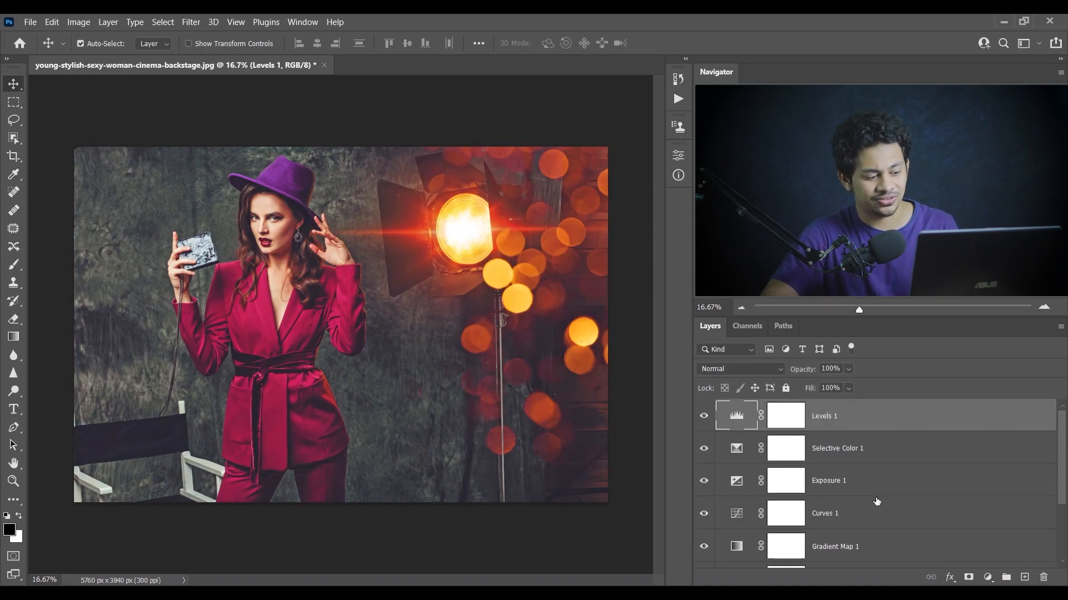
scroll(877, 502, "down", 3)
left_click(704, 556, "alt")
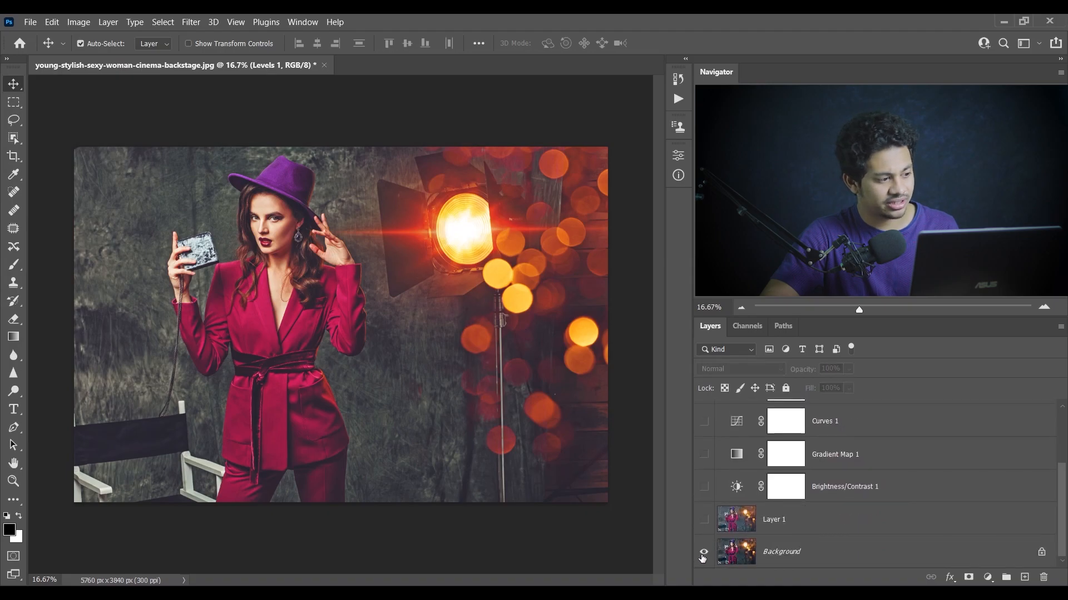
left_click(704, 556, "alt")
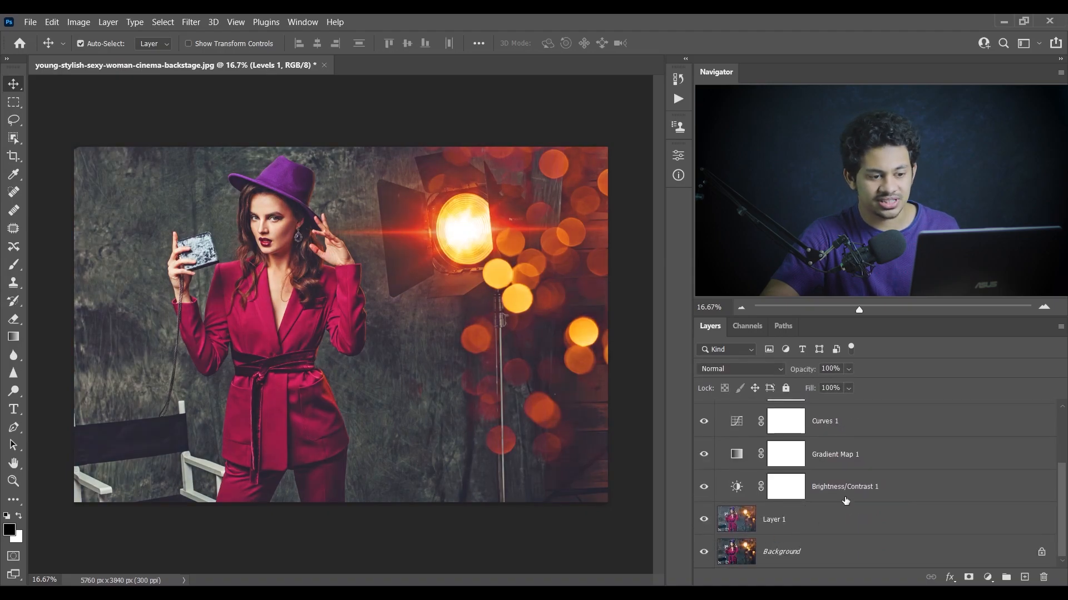
scroll(845, 501, "up", 3)
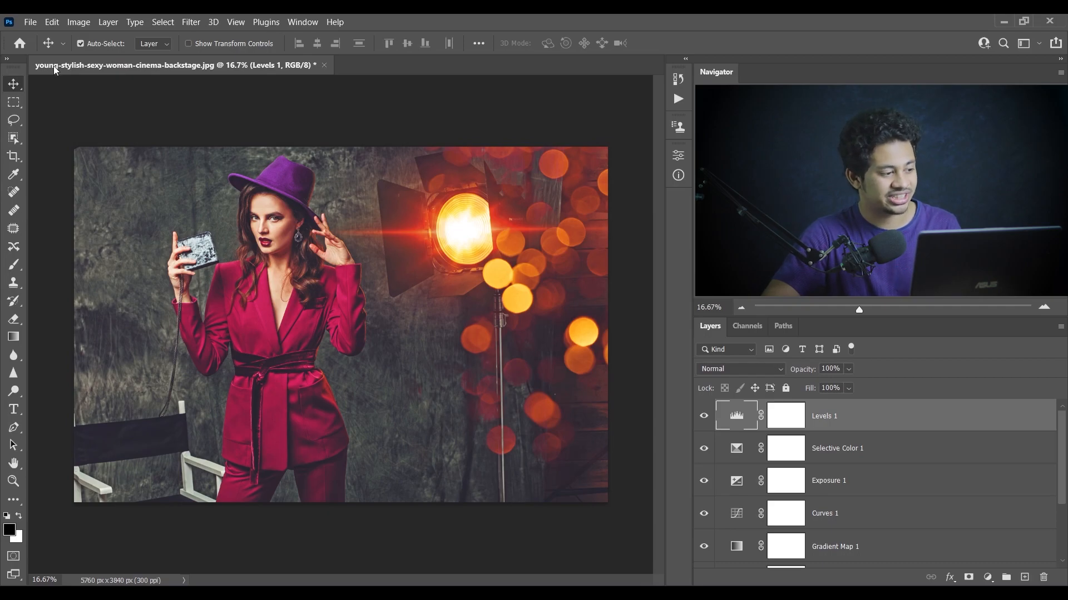
Place the image file 7 from the CG CIN folder as an embedded layer above Levels and scale it to about 114% to cover the canvas.
left_click(34, 19)
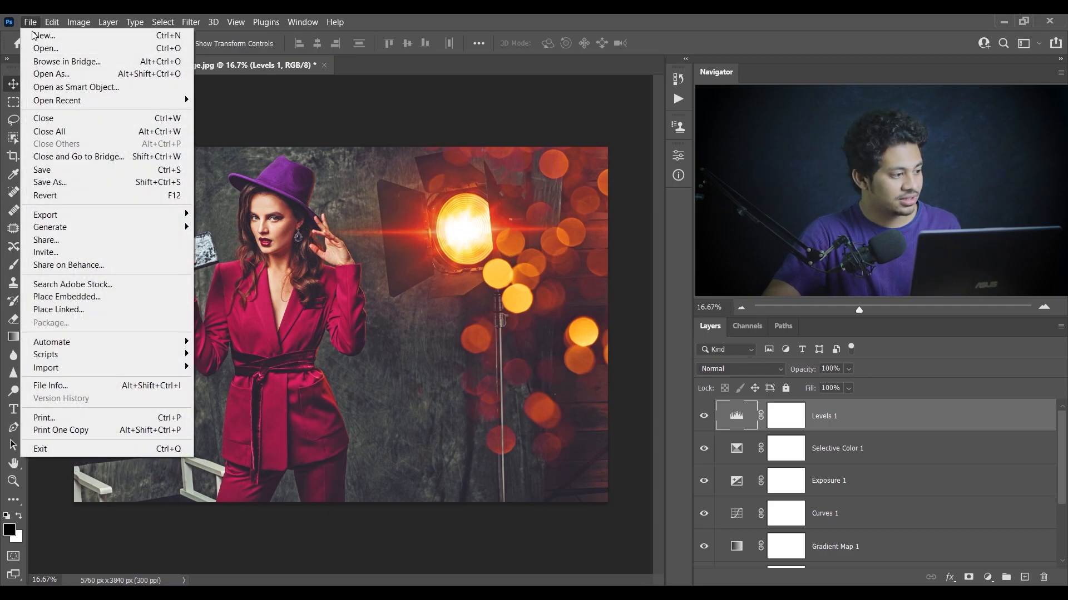
left_click(126, 297)
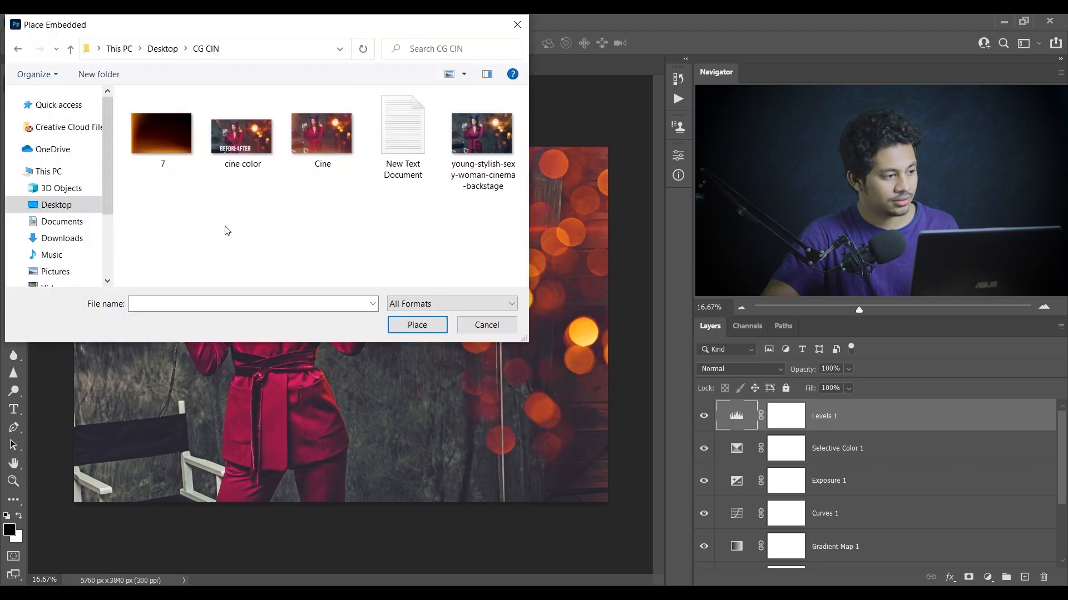
left_click(188, 151)
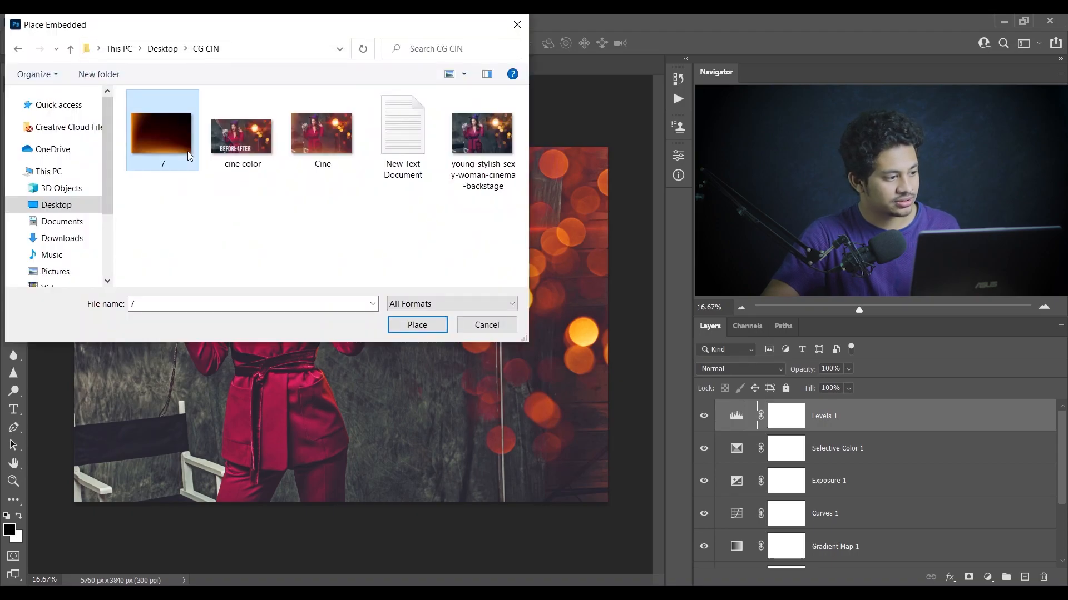
left_click(405, 325)
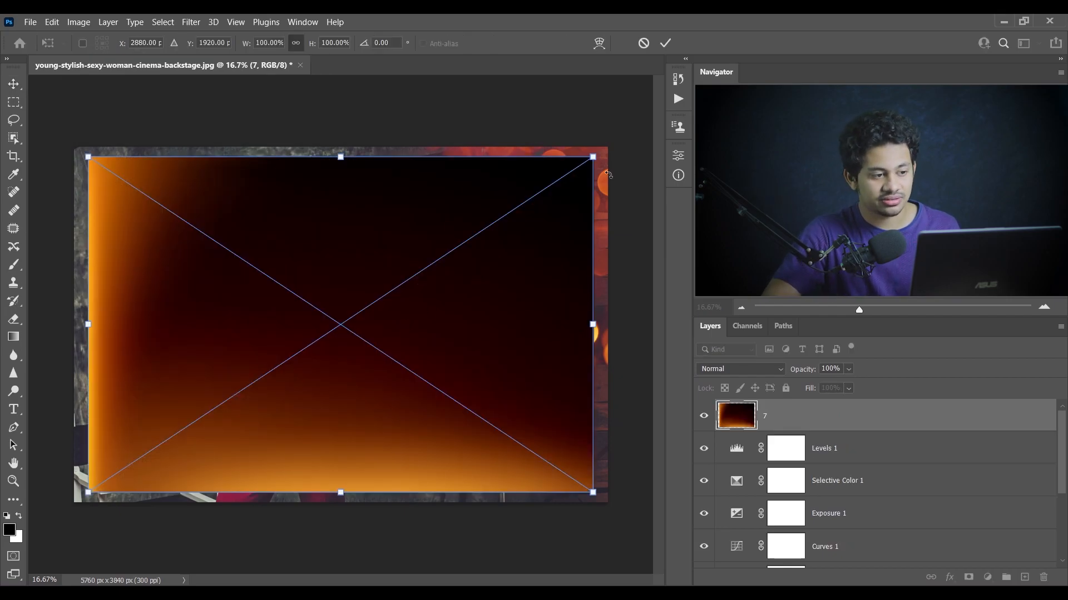
left_click_drag(597, 156, 630, 131)
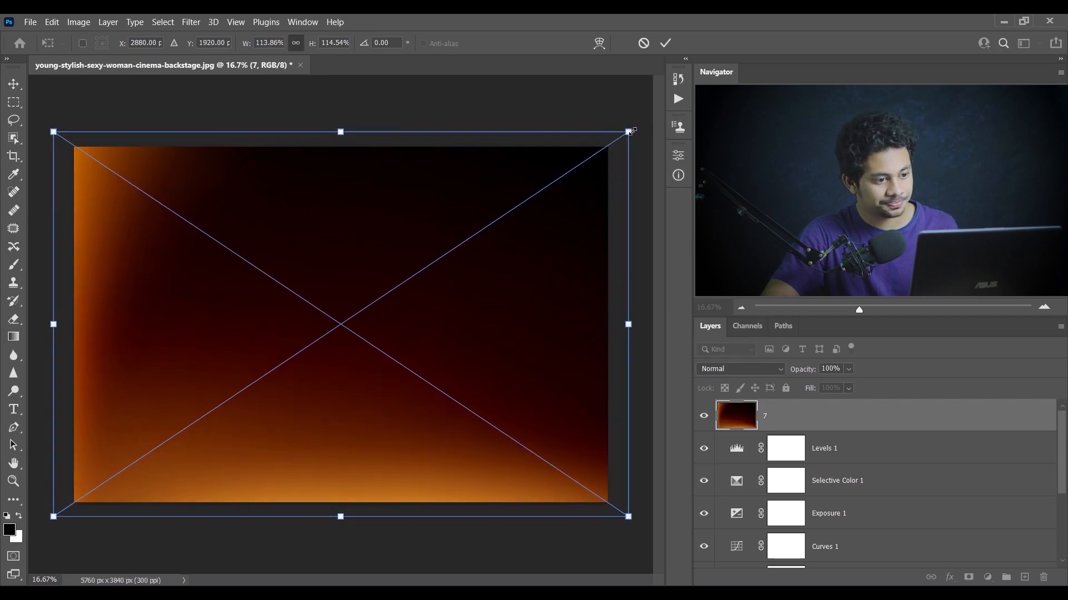
key("Return")
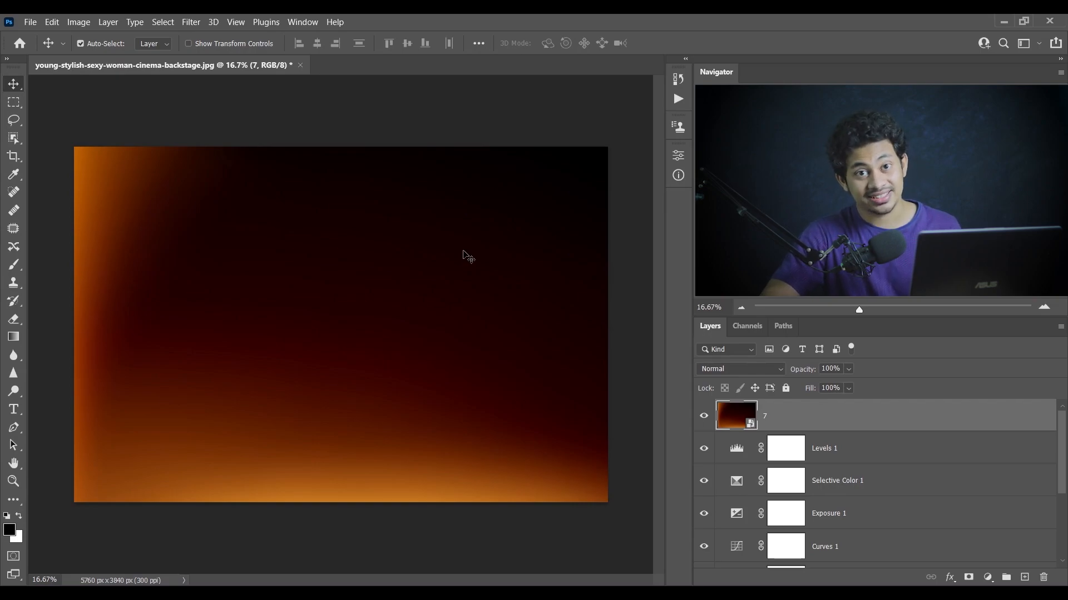
Set the placed light-leak layer's blend mode to Screen and compare the image with that layer hidden and shown.
left_click(759, 368)
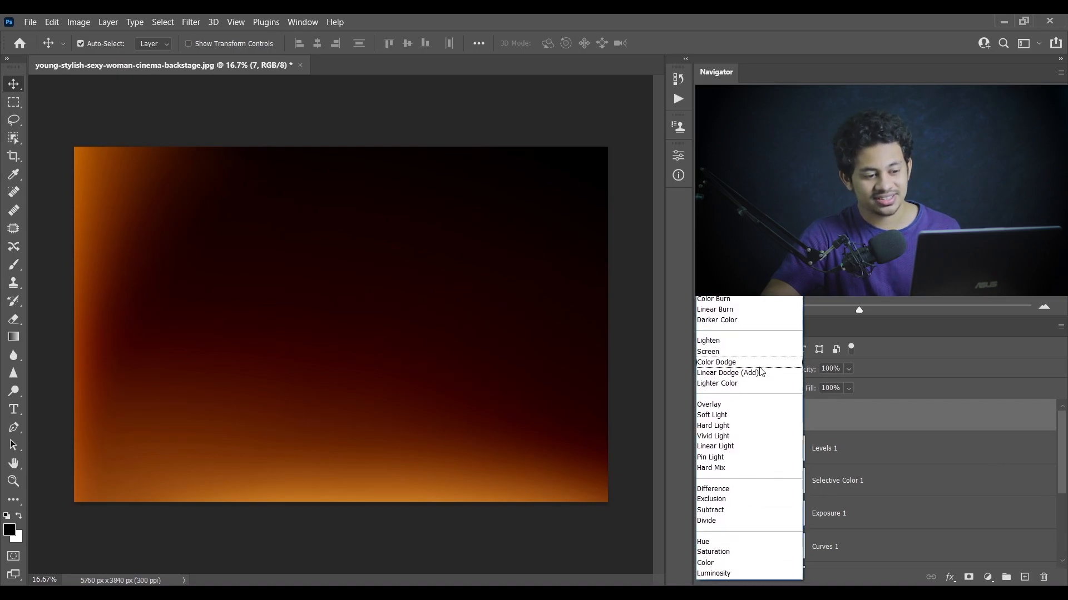
left_click(732, 354)
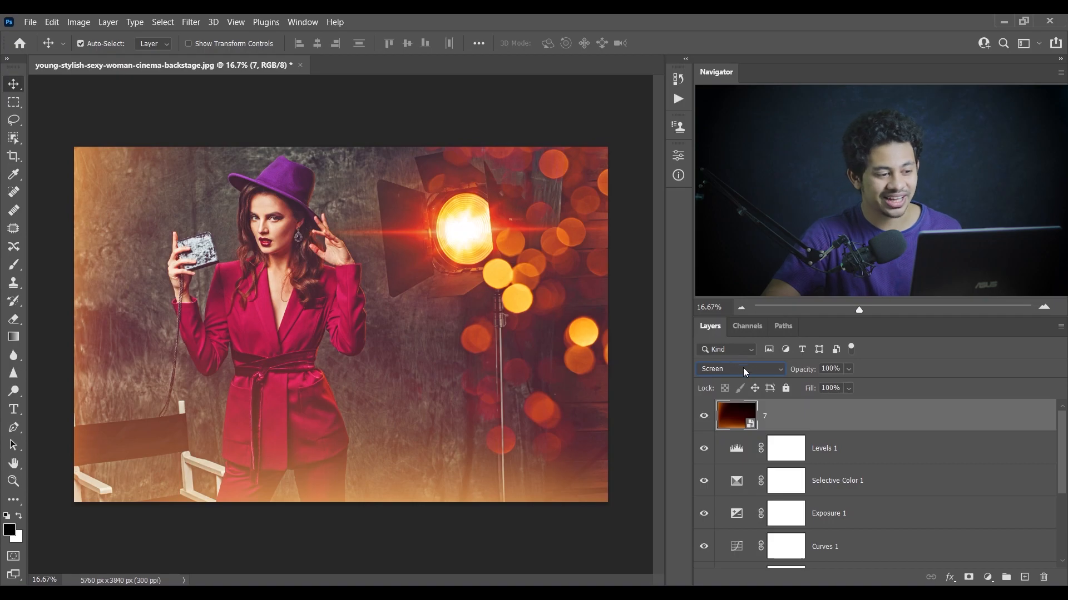
left_click(704, 417)
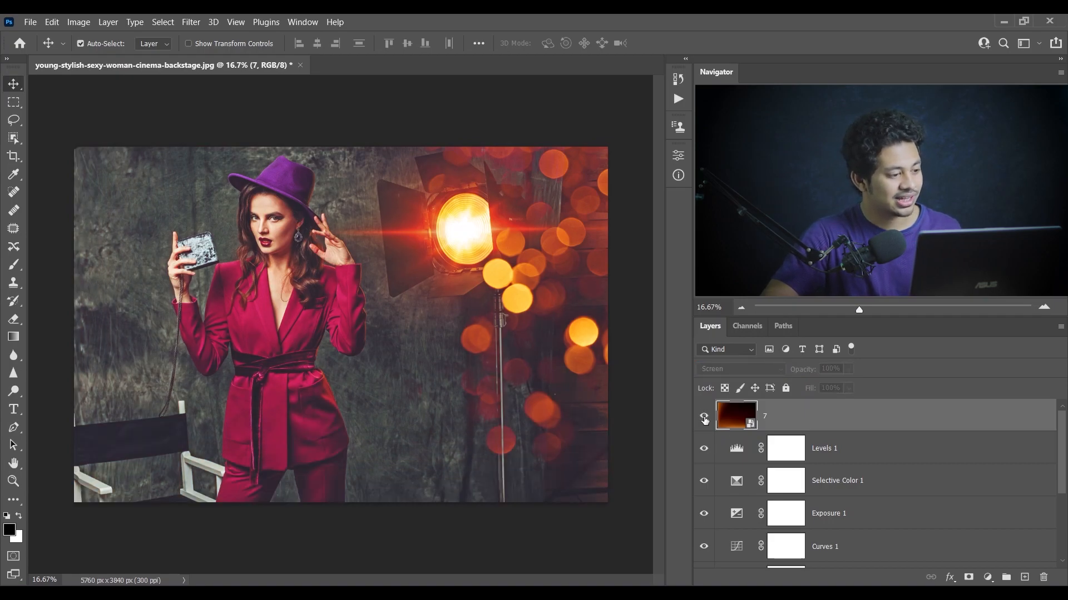
left_click(704, 418)
left_click(704, 418)
left_click(704, 418)
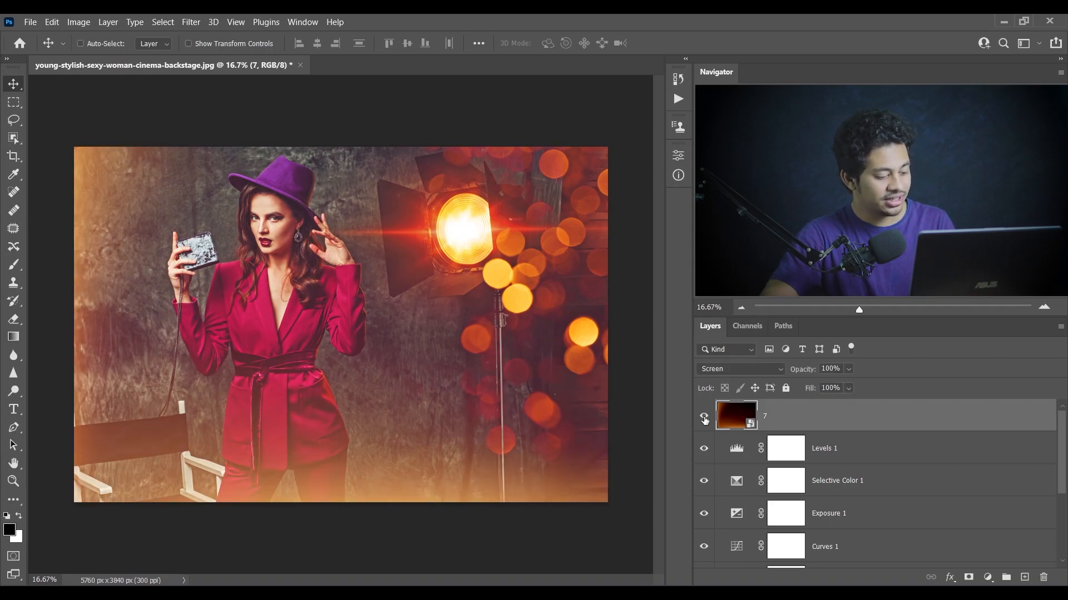
Enlarge the light-leak layer about its centre to about 120% and compare the image with it hidden and shown.
key("ctrl+t")
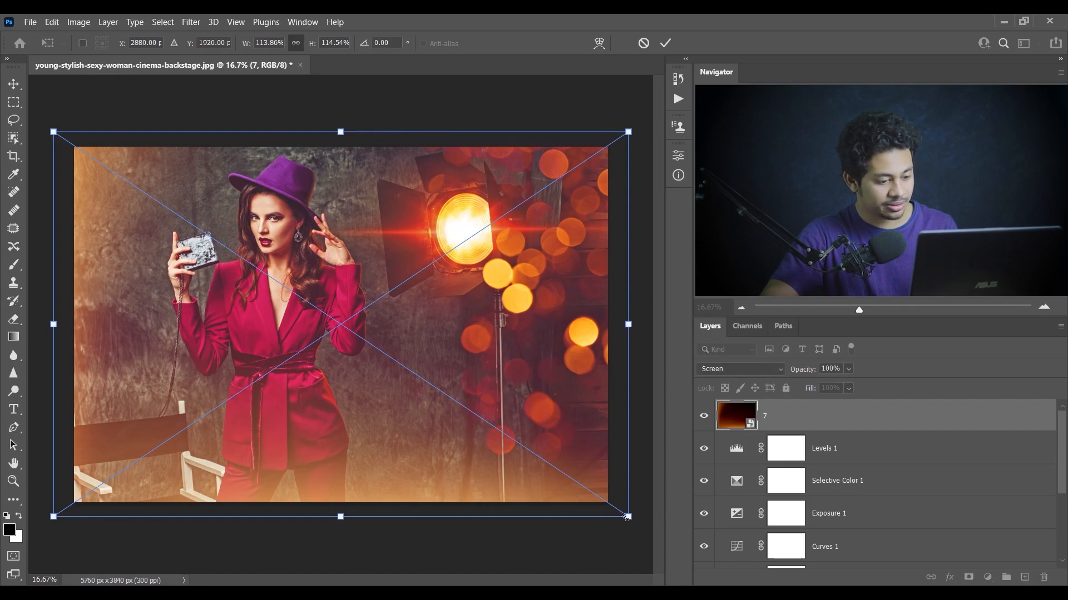
left_click_drag(628, 519, 639, 532)
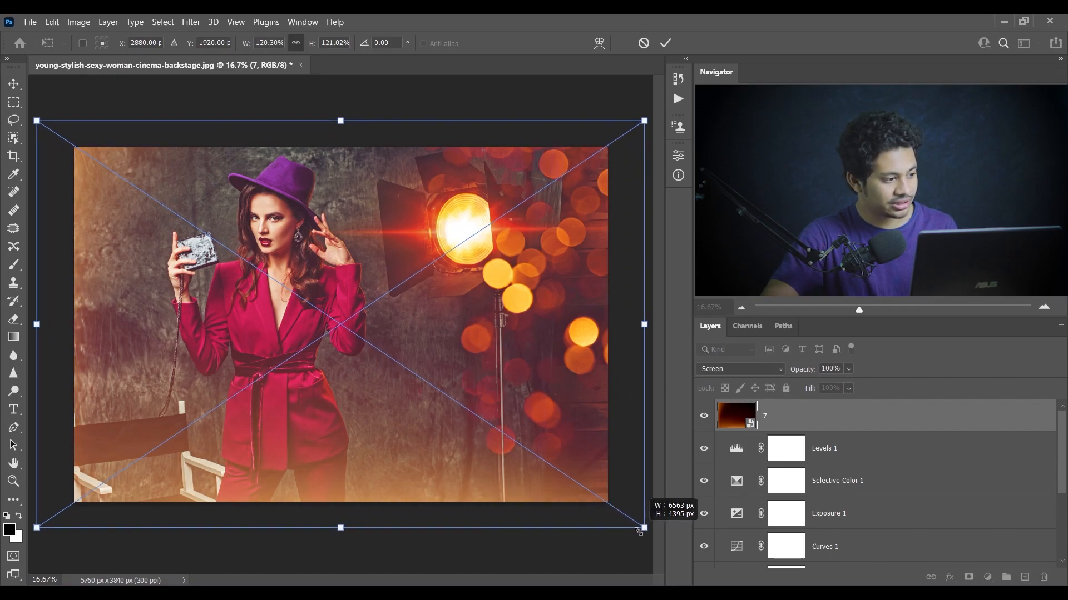
key("Return")
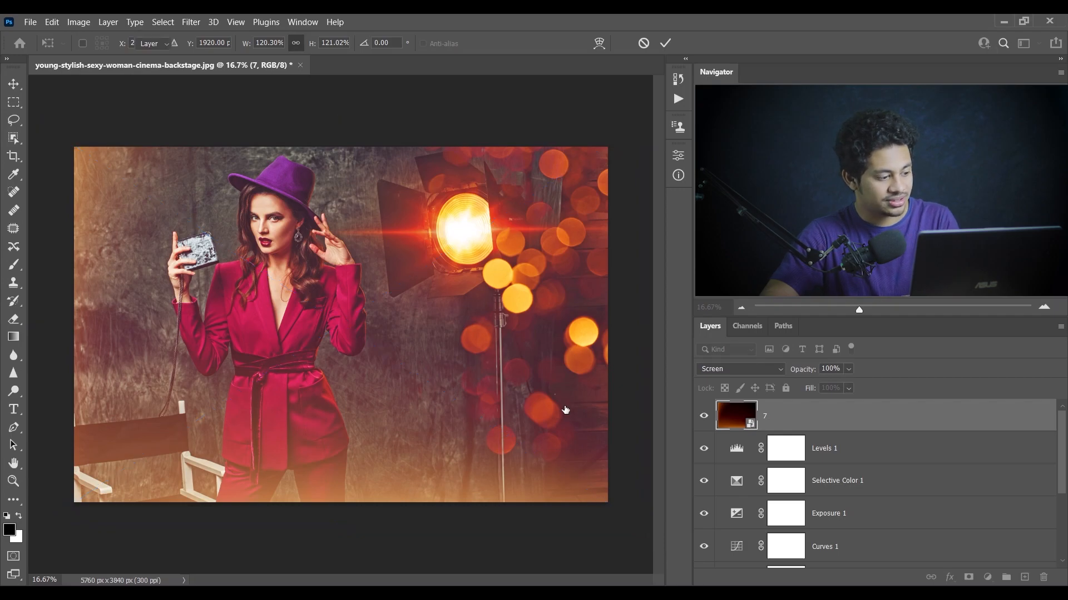
left_click(703, 418)
left_click(702, 420)
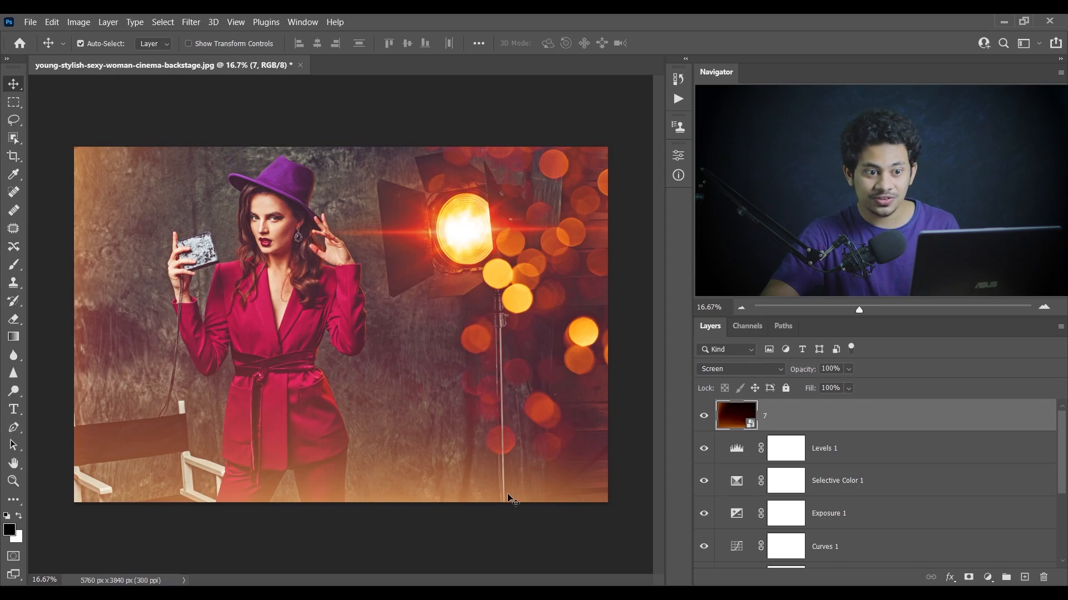
Show only the Background layer to compare the original photo with the grade including the light leak.
scroll(820, 510, "down", 5)
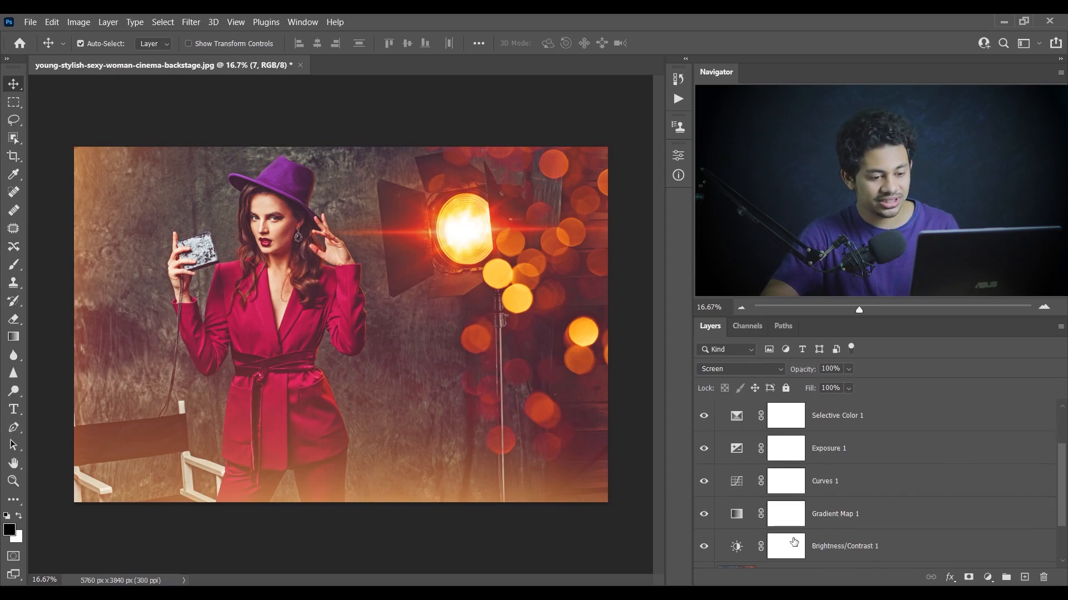
left_click(703, 552, "alt")
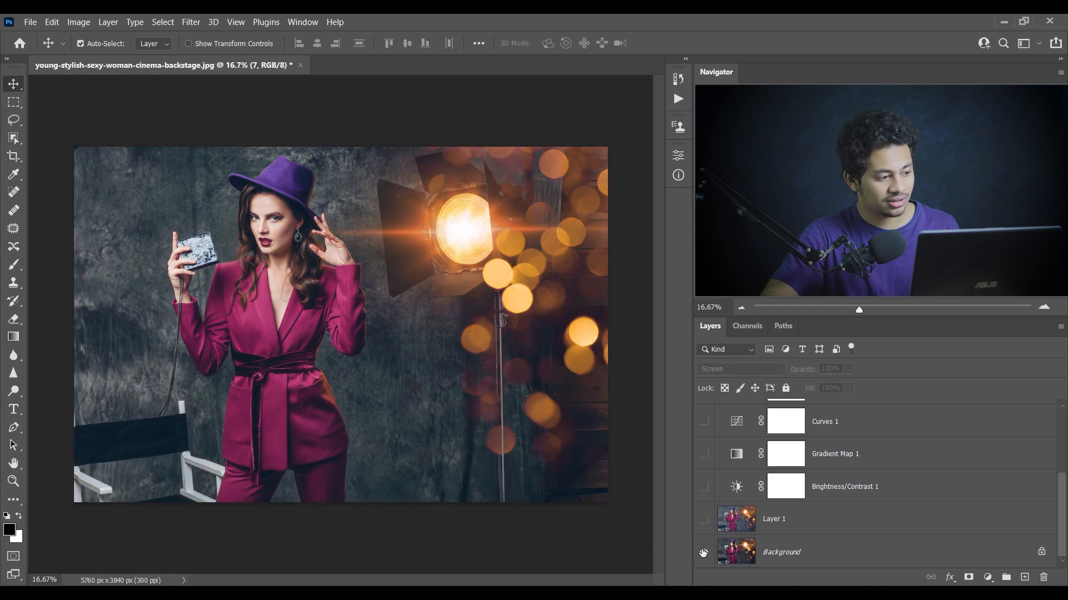